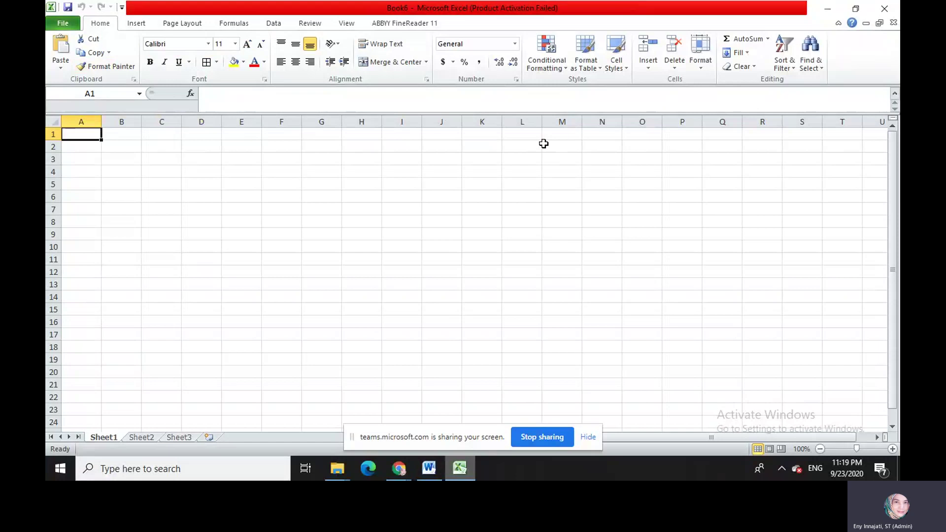
- Inspect the extent of the empty sheet by jumping to its last column and its last row, returning to cell A1
{"action": "key", "text": "ctrl+Right"}
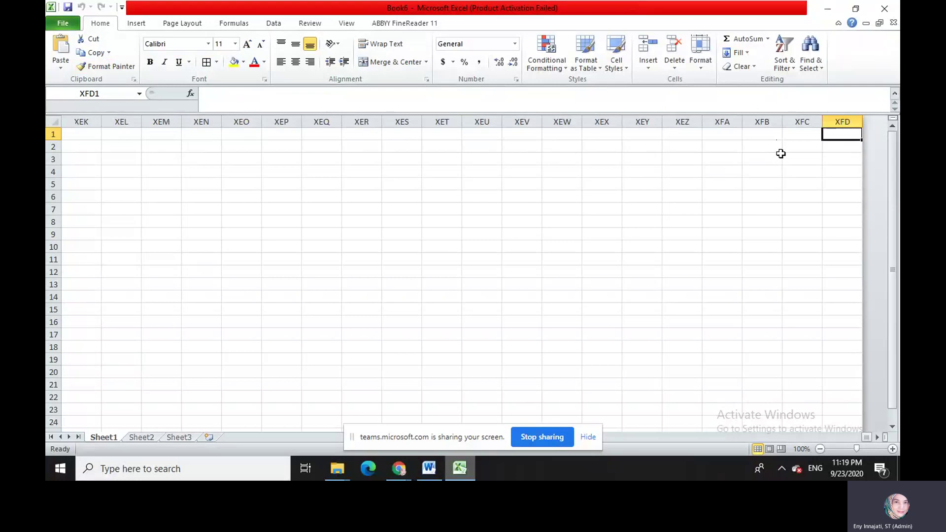
{"action": "key", "text": "ctrl+Home"}
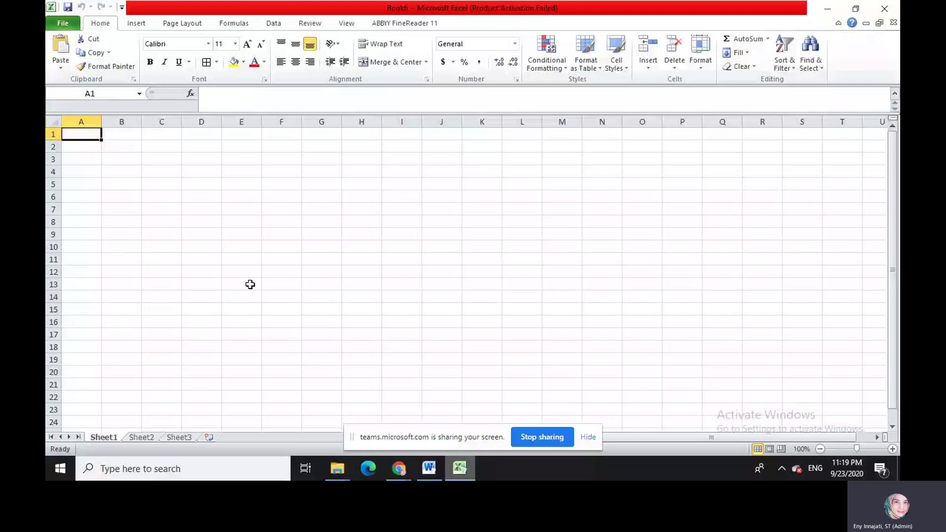
{"action": "key", "text": "ctrl+Down"}
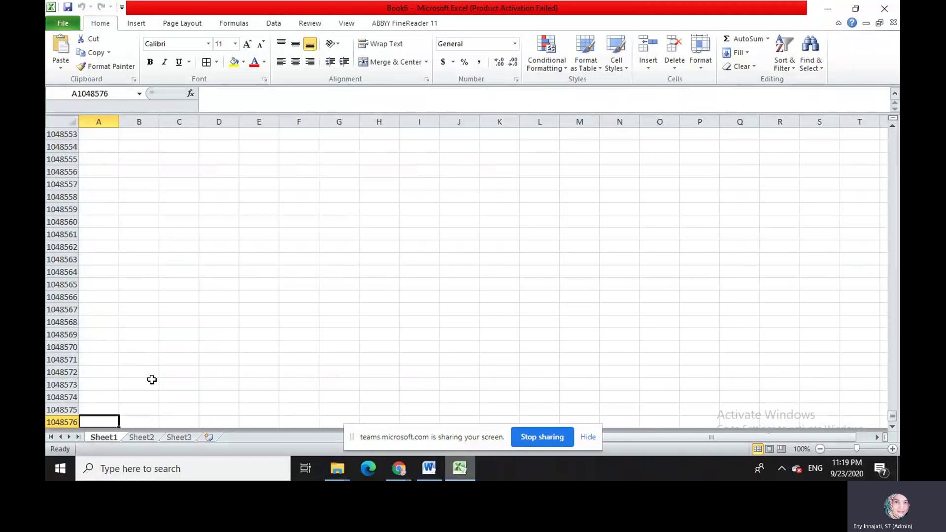
{"action": "key", "text": "ctrl+Up"}
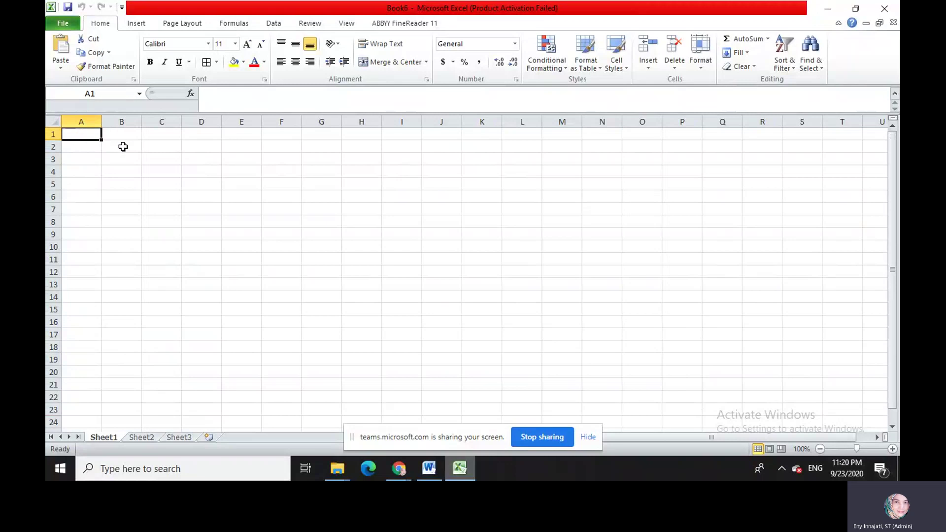
{"action": "left_click_drag", "start_coordinate": [117, 146], "coordinate": [163, 215]}
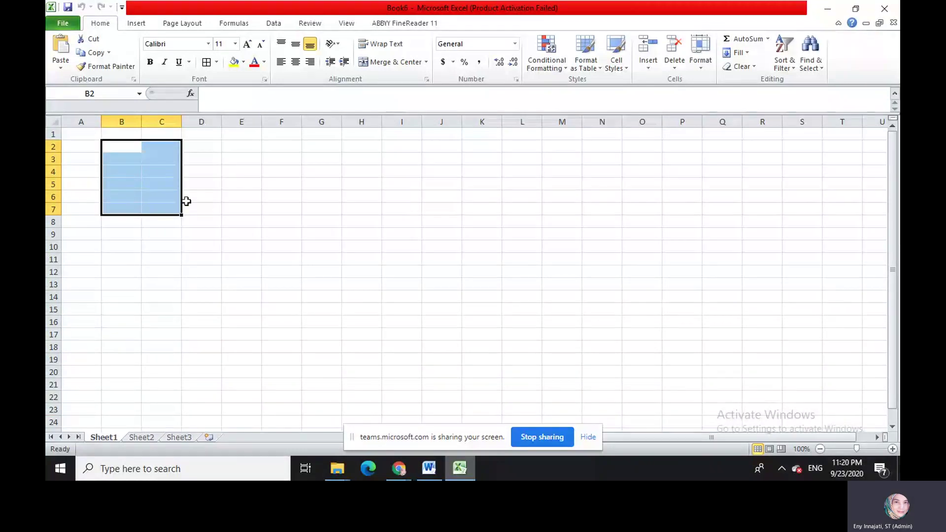
{"action": "left_click", "coordinate": [201, 147]}
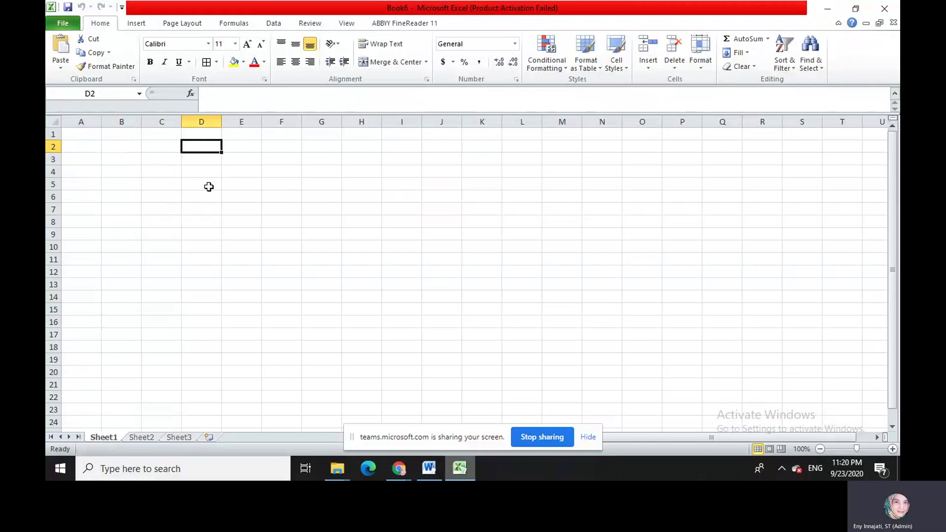
- Enter the title FUNGSI TEXT in cell B2
{"action": "left_click", "coordinate": [121, 149]}
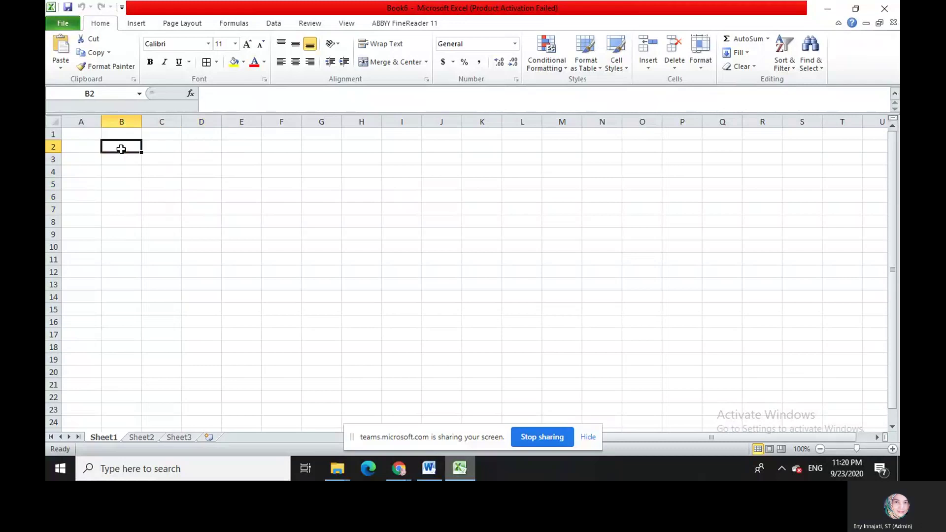
{"action": "type", "text": "FUNGSI TEXT"}
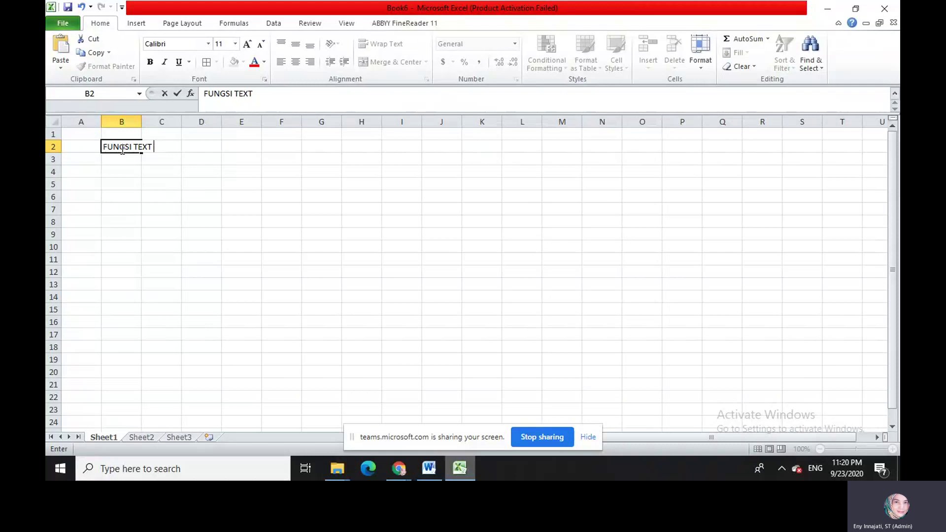
{"action": "key", "text": "Return"}
{"action": "key", "text": "Return"}
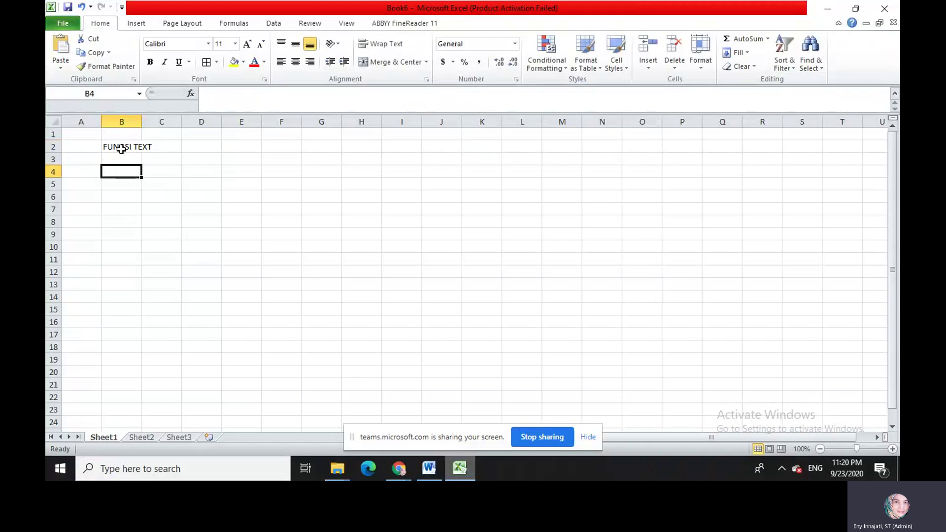
- List the function names LOWER, UPPER, LEN, PROPER and CONCATENATE down cells B4 to B8
{"action": "type", "text": "LOWER"}
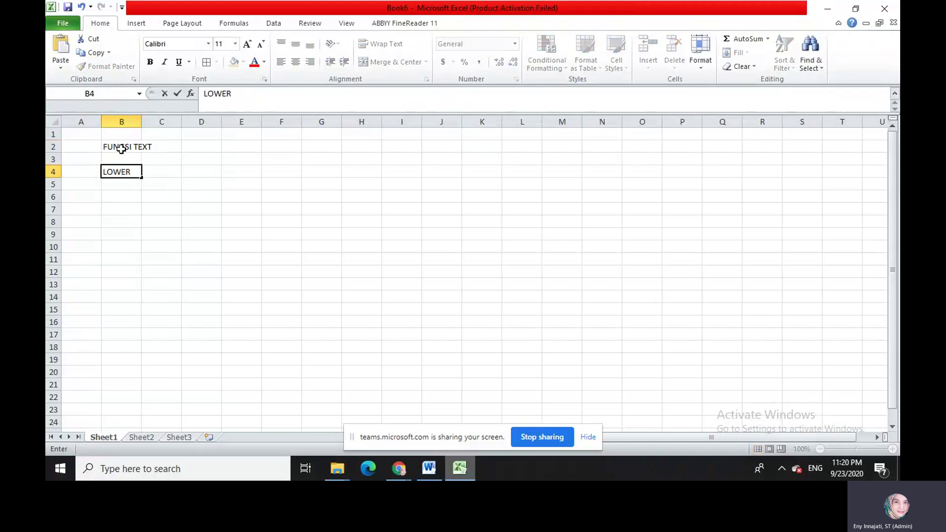
{"action": "key", "text": "Return"}
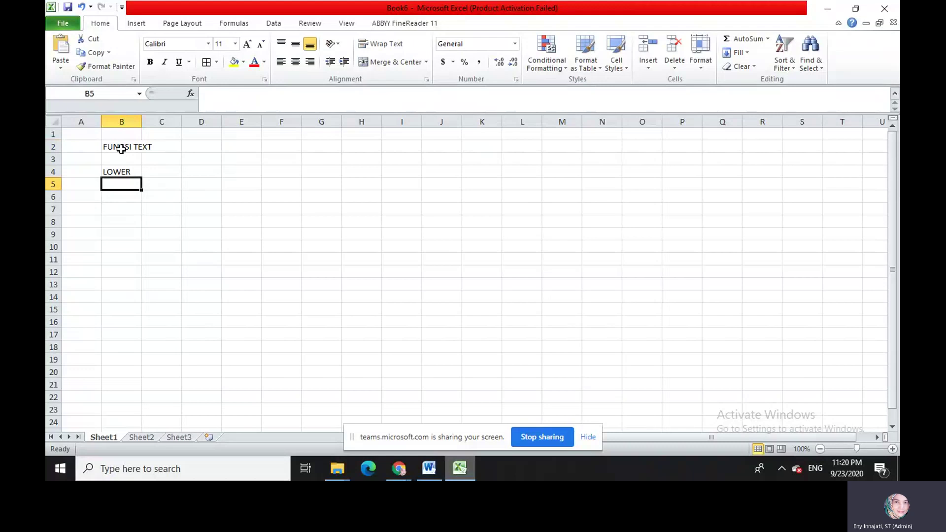
{"action": "type", "text": "UPPER"}
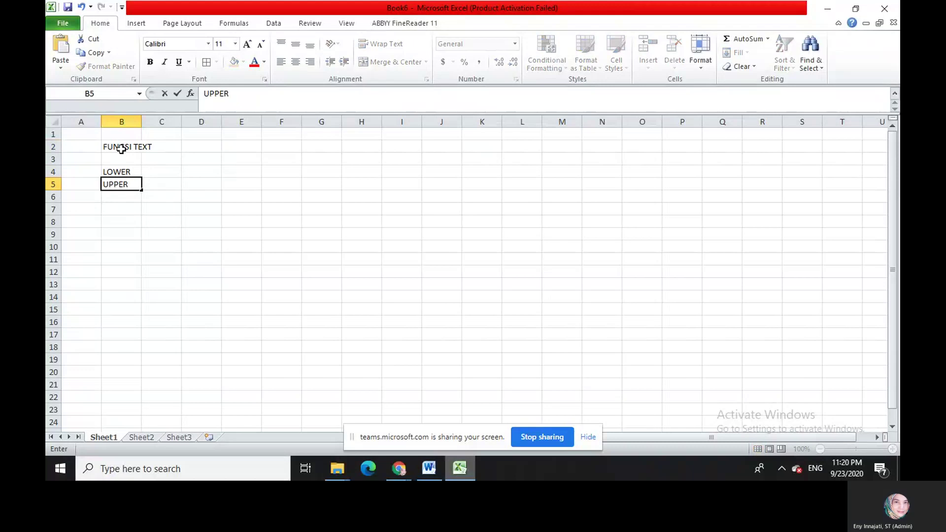
{"action": "key", "text": "Return"}
{"action": "type", "text": "LEN"}
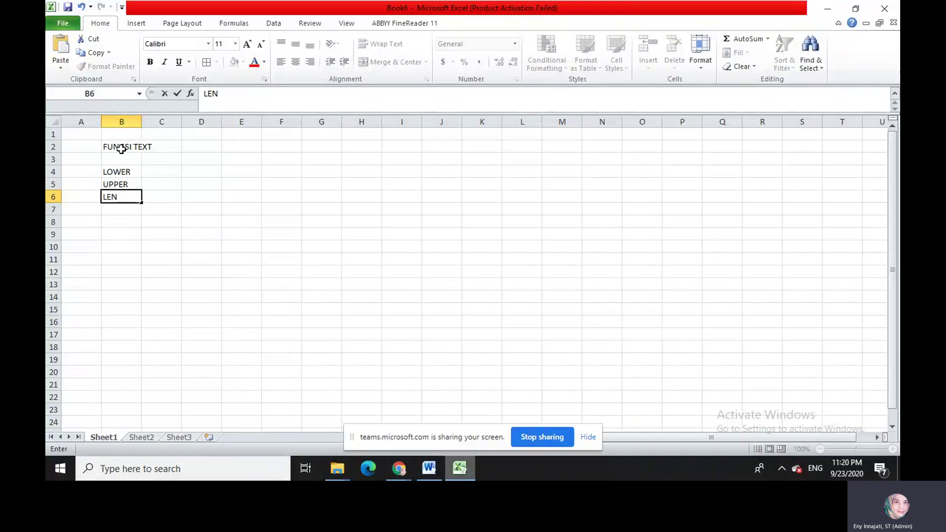
{"action": "key", "text": "Return"}
{"action": "type", "text": "PROPER"}
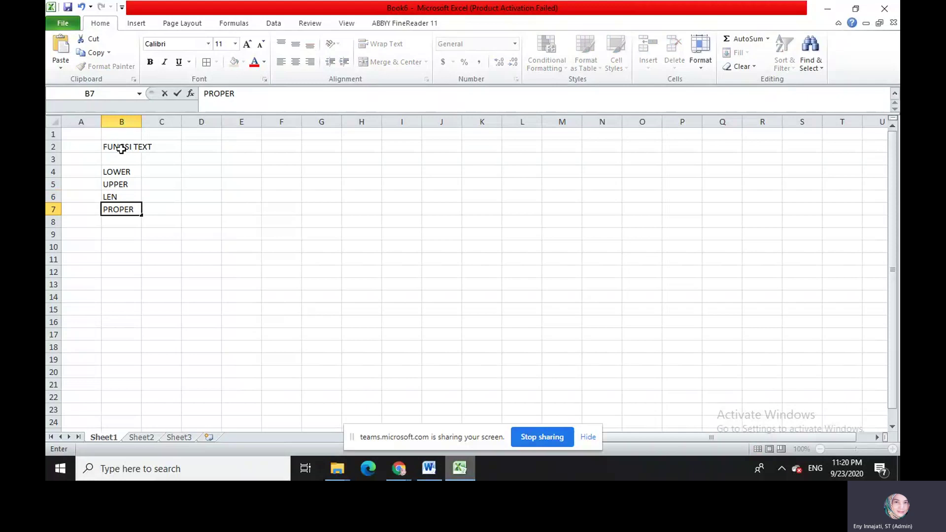
{"action": "key", "text": "Return"}
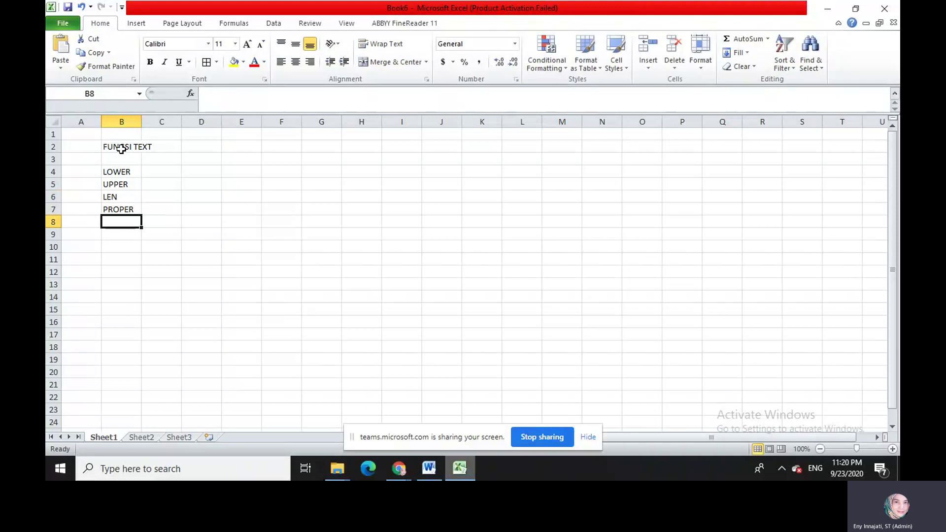
{"action": "type", "text": "CONCA"}
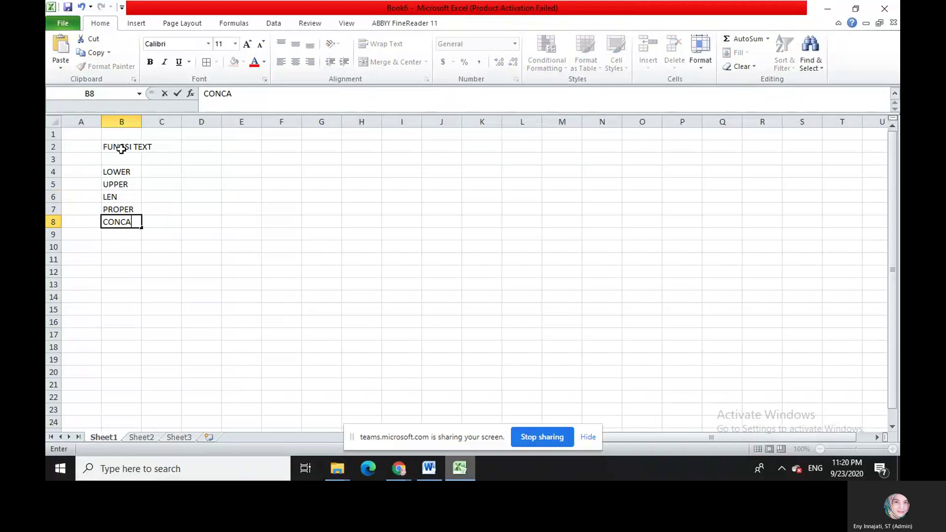
{"action": "type", "text": "TENATE"}
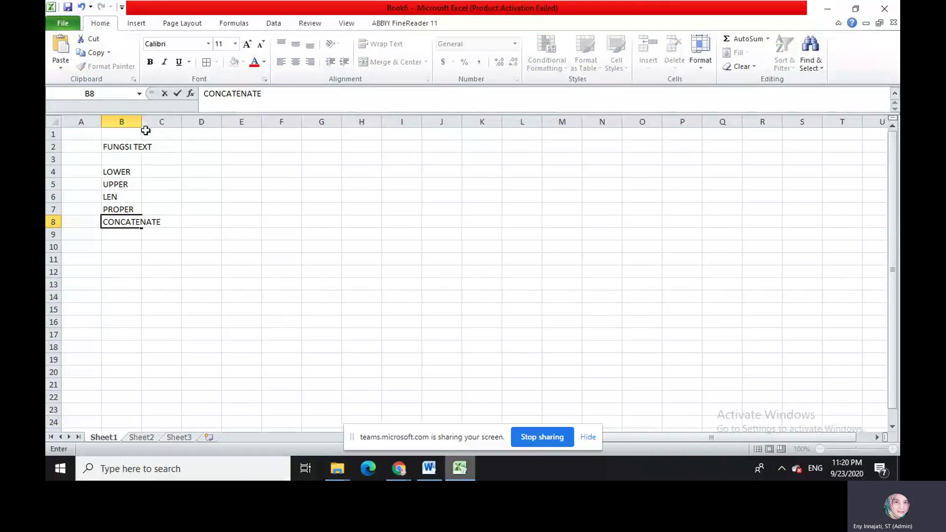
{"action": "left_click", "coordinate": [144, 132]}
- Enlarge the FUNGSI TEXT title in B2 to font size 16 and make it bold
{"action": "left_click", "coordinate": [119, 149]}
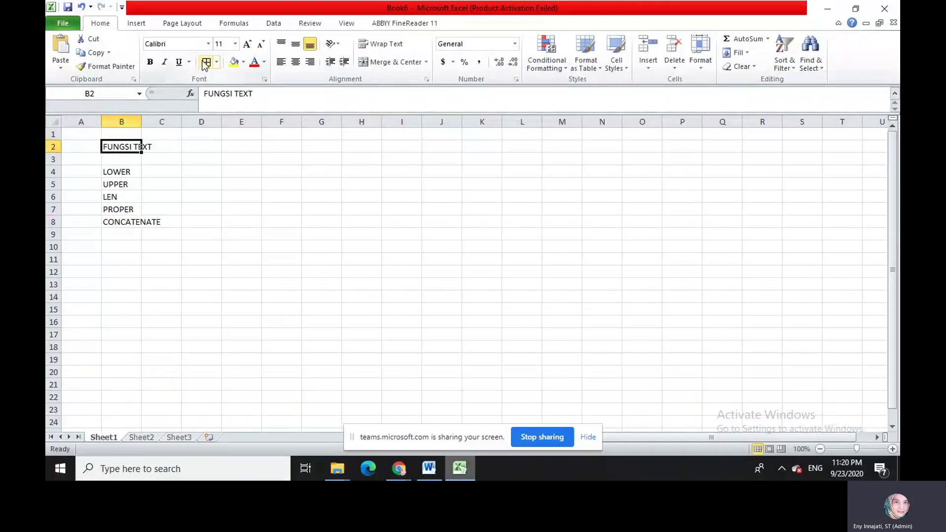
{"action": "left_click", "coordinate": [247, 45]}
{"action": "left_click", "coordinate": [248, 44]}
{"action": "left_click", "coordinate": [247, 44]}
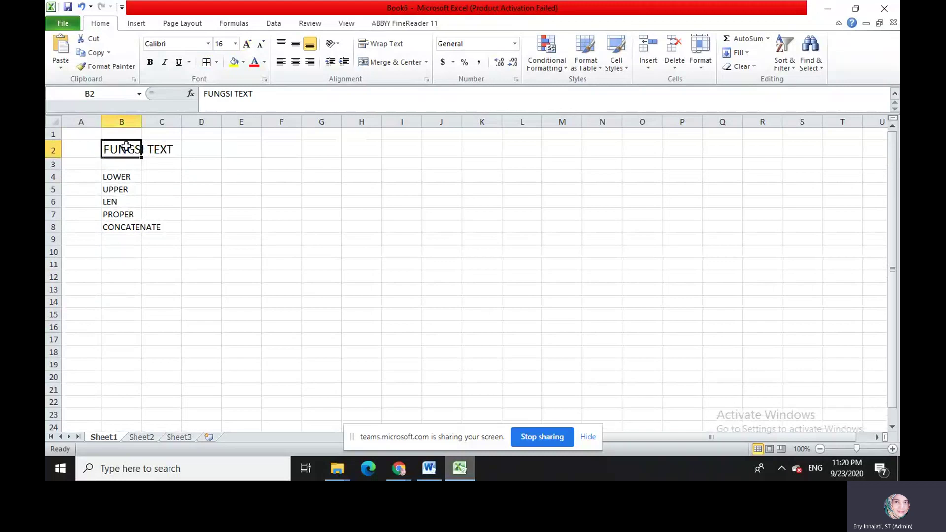
{"action": "left_click", "coordinate": [150, 61]}
{"action": "left_click", "coordinate": [190, 226]}
{"action": "left_click", "coordinate": [126, 251]}
- Enter the syntax notes "SYNTAX : =LOWER(TEXT)" in cell D4 and "SYNTAX :=(UPPER(TEXT)" in cell D5
{"action": "left_click", "coordinate": [195, 176]}
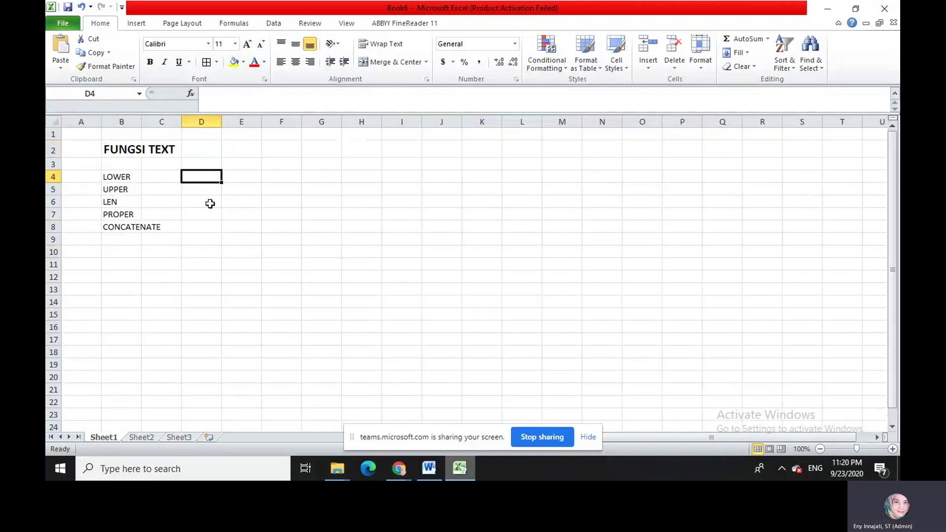
{"action": "type", "text": "SYNTAX"}
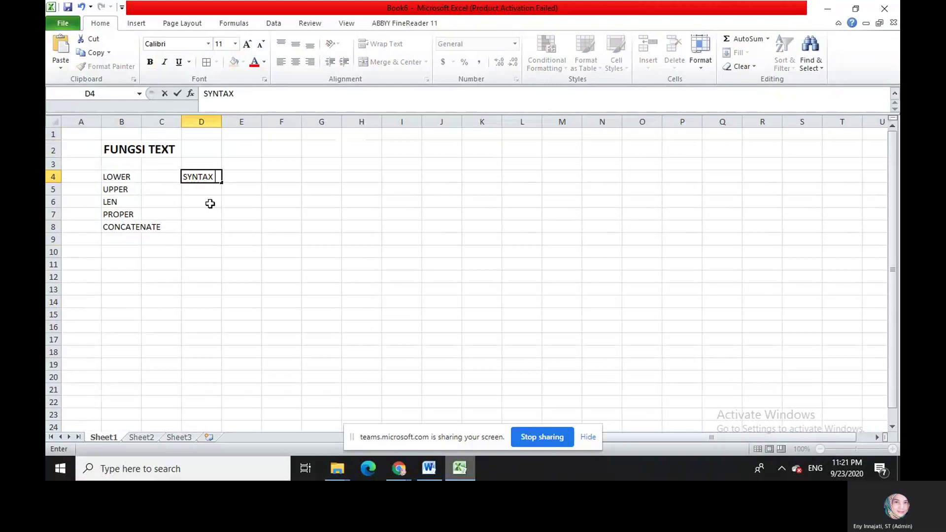
{"action": "type", "text": ": ="}
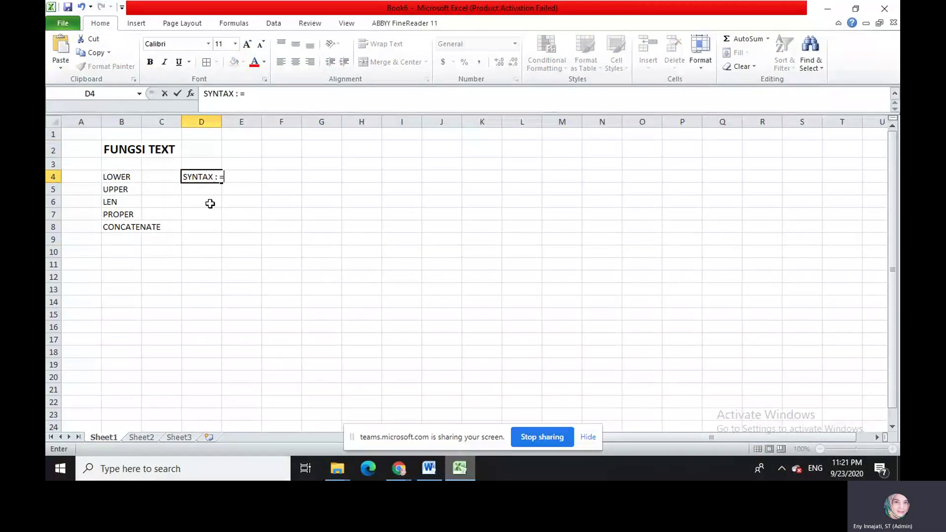
{"action": "type", "text": "LOWER(TEXT)"}
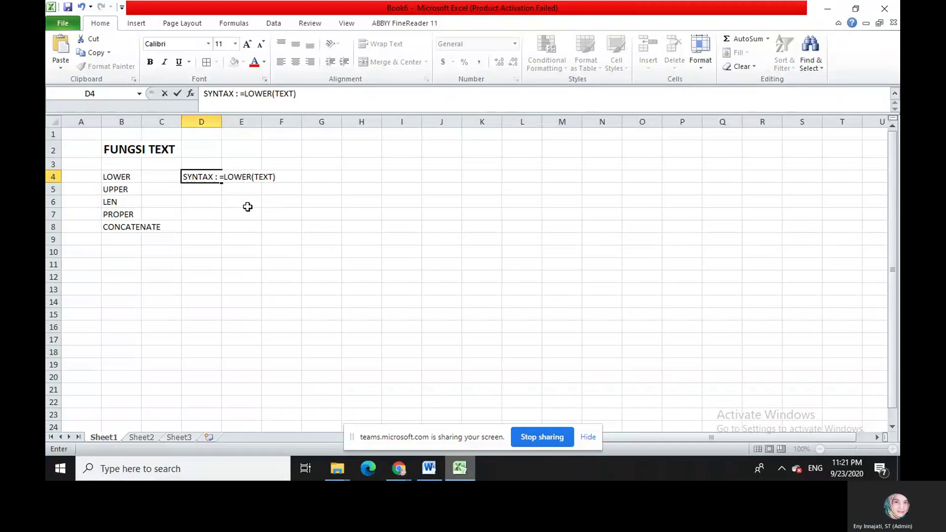
{"action": "key", "text": "Return"}
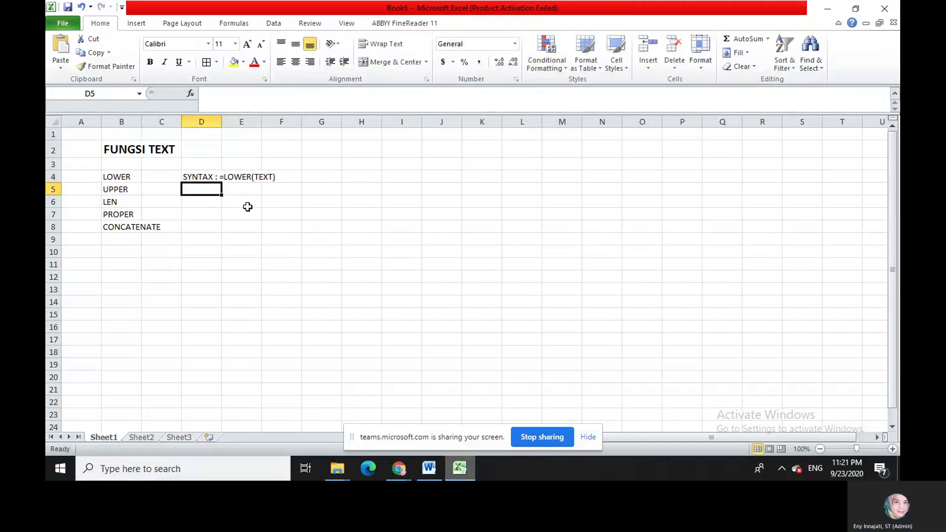
{"action": "type", "text": "SYNTAX :="}
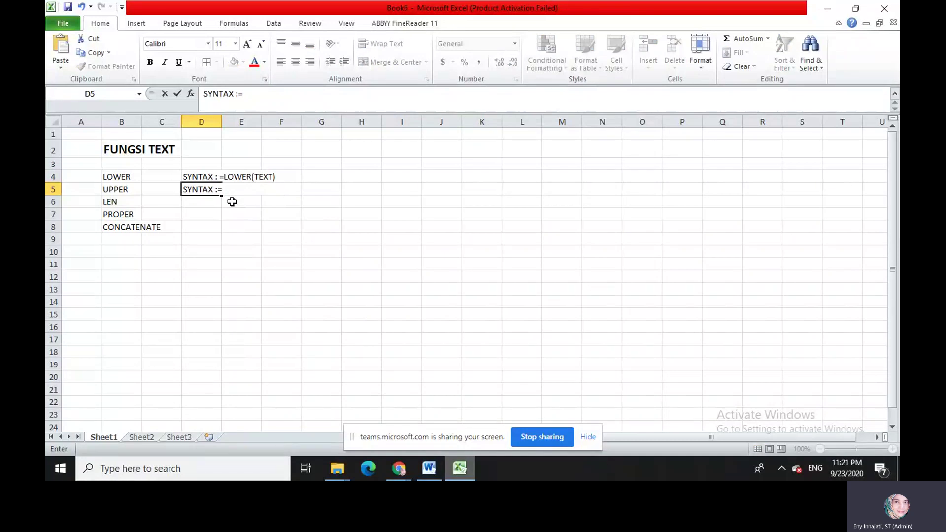
{"action": "type", "text": "(UPPER(TEXT)"}
{"action": "key", "text": "Return"}
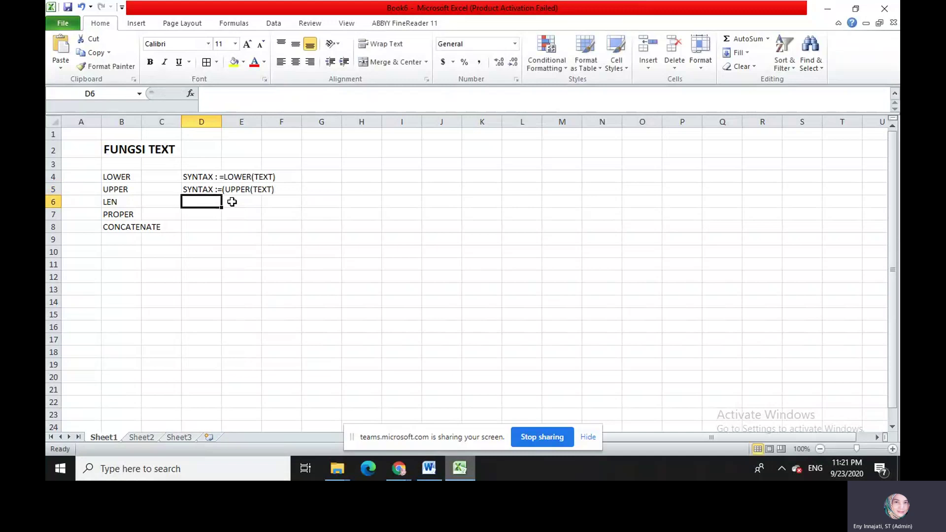
- Enter "SYNTAX :=LEN(TEXT)" in cell D6, discarding the autocomplete suggestion
{"action": "type", "text": "SY"}
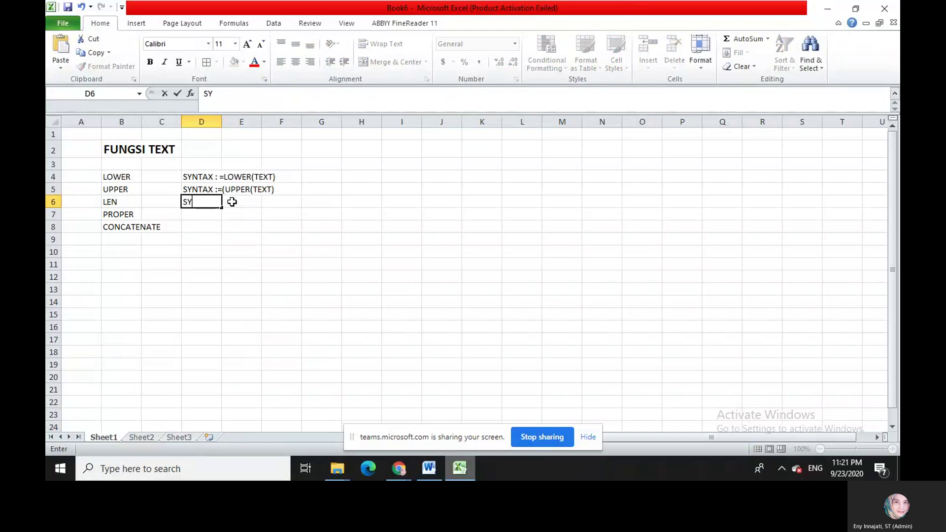
{"action": "type", "text": "NTAX "}
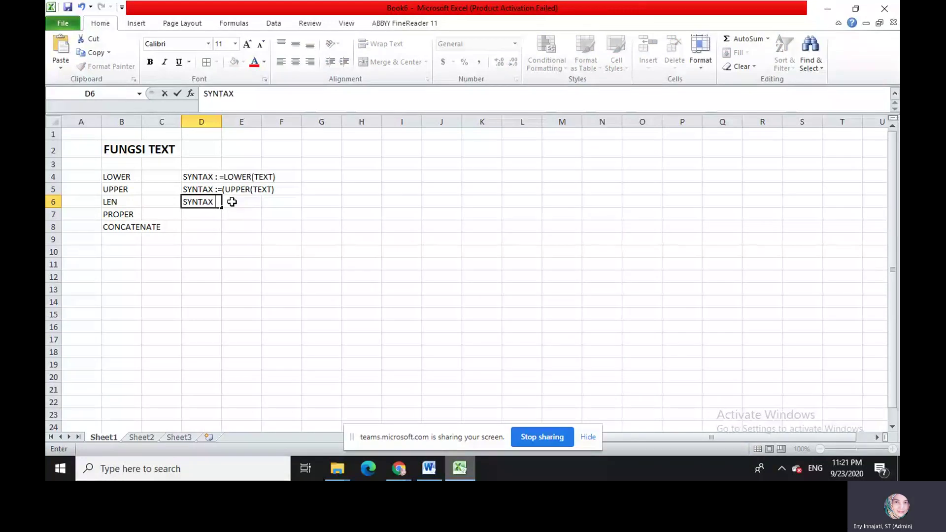
{"action": "type", "text": ":="}
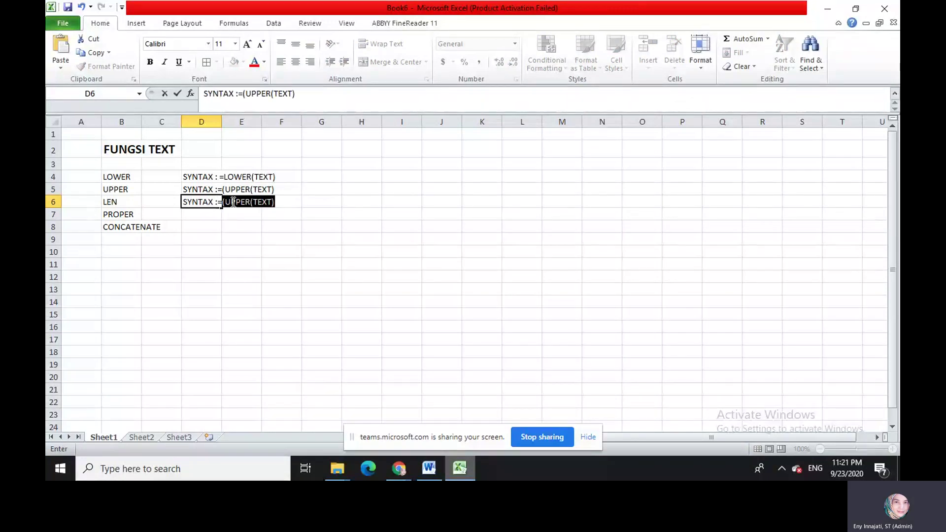
{"action": "key", "text": "BackSpace"}
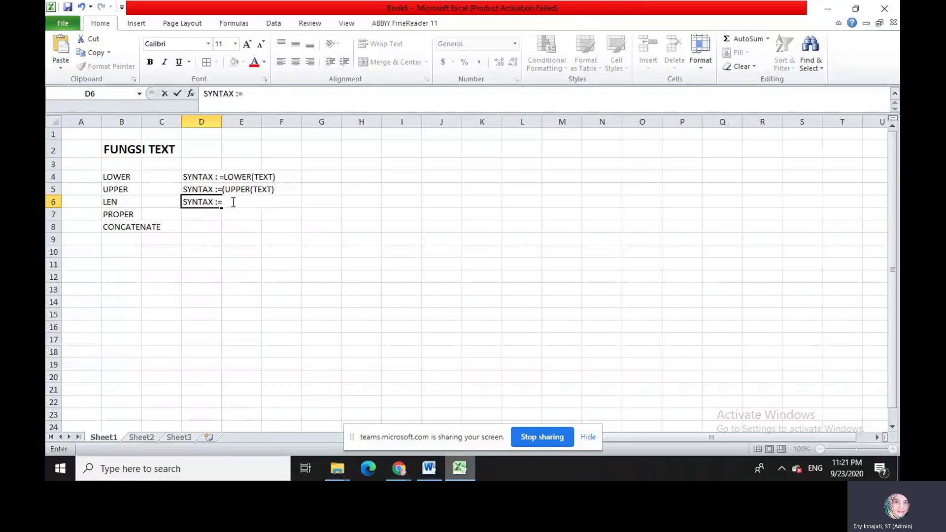
{"action": "type", "text": "LEN(TEXT)"}
{"action": "key", "text": "Return"}
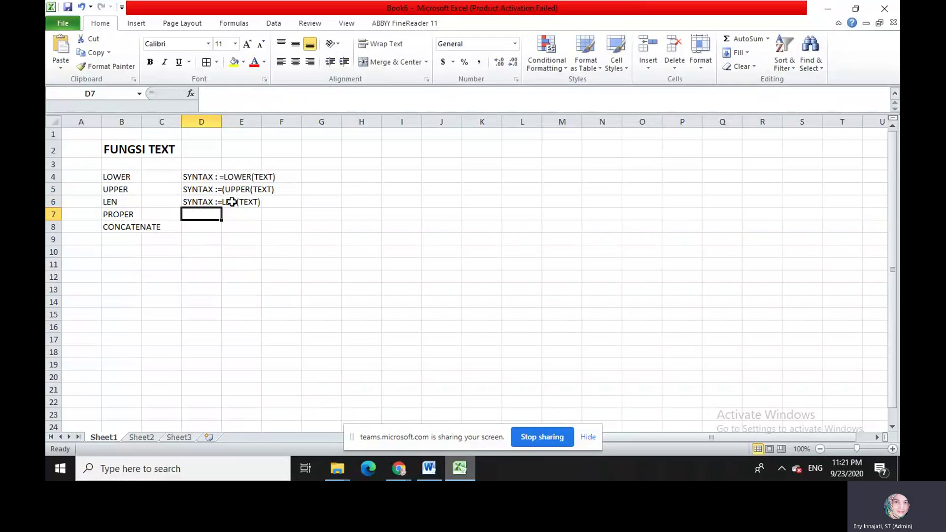
- Enter "SYNTAX :=PROPER(TEXT)" in cell D7 as the syntax note for PROPER
{"action": "type", "text": "SY"}
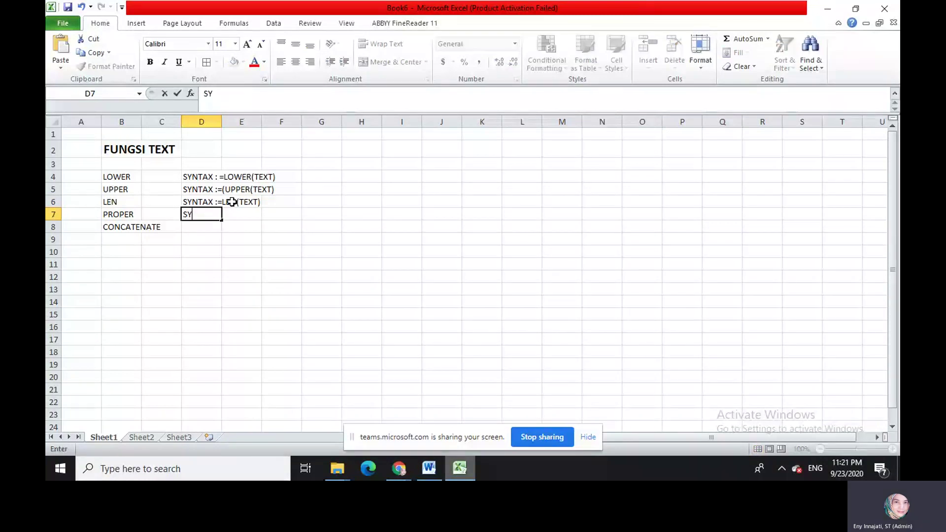
{"action": "type", "text": "NTAX :=PROPER("}
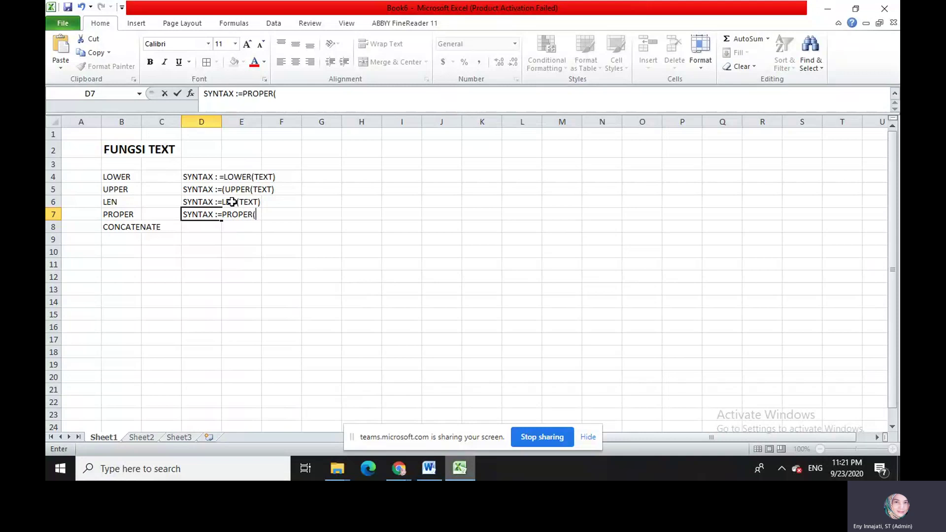
{"action": "type", "text": "TEXT)"}
{"action": "key", "text": "Return"}
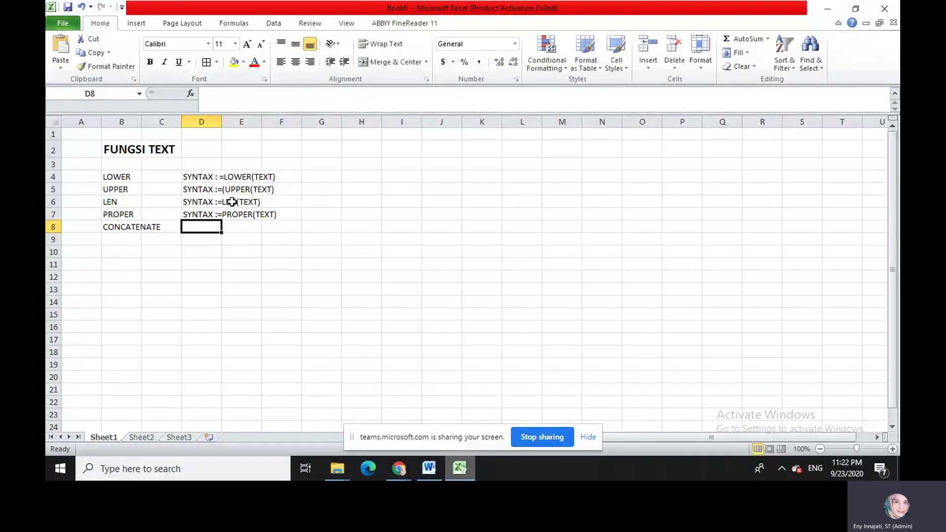
- Enter "SYNTAX:=CONCATENATE(TEXT1,TEXT2,..)" in cell D8 as the syntax note for CONCATENATE
{"action": "type", "text": "SYNTA"}
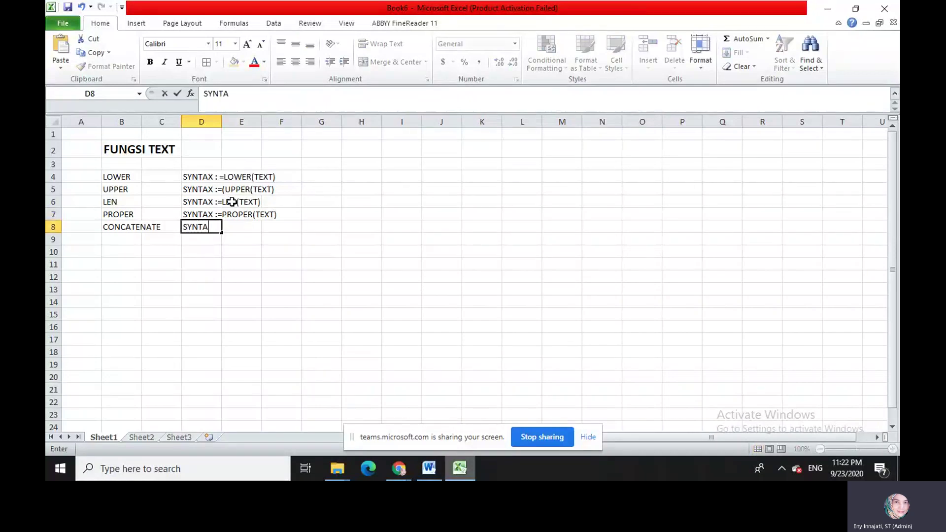
{"action": "type", "text": "X:=CON"}
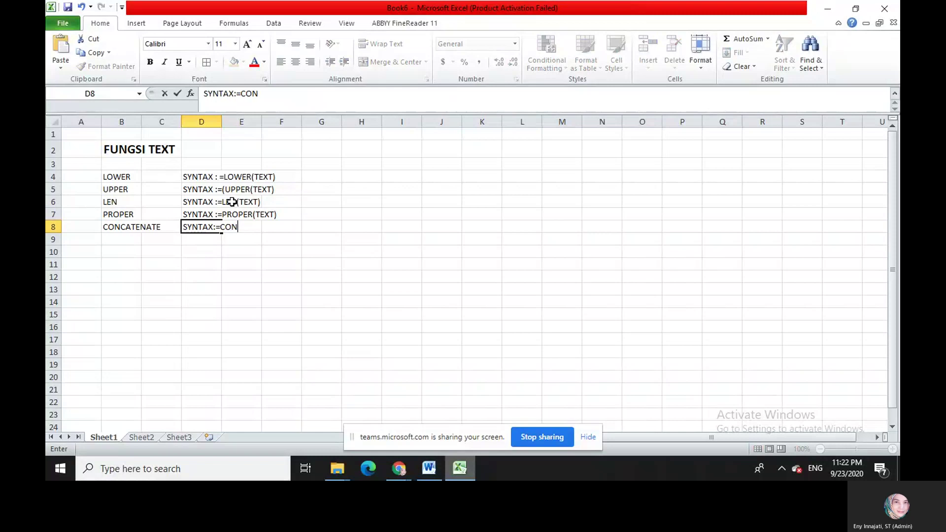
{"action": "type", "text": "CATENATE(TE"}
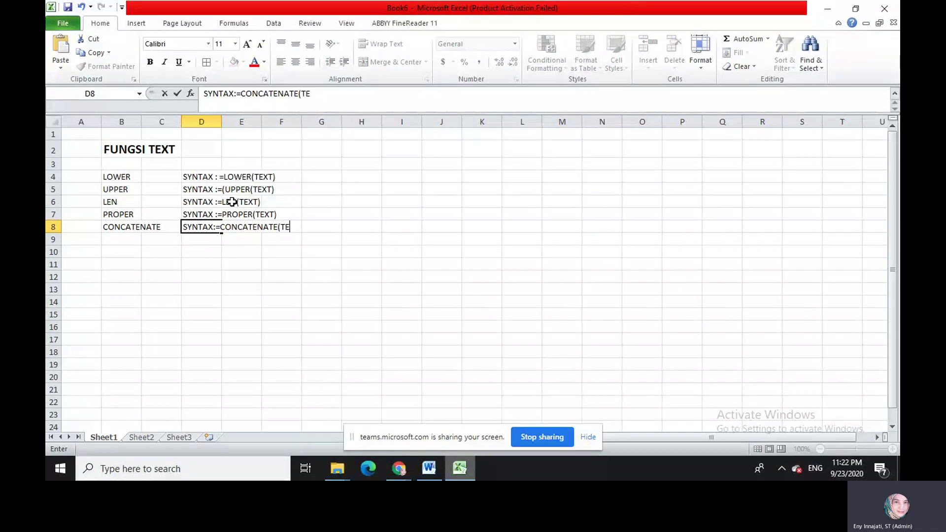
{"action": "type", "text": "XT1,TEXT2,..)"}
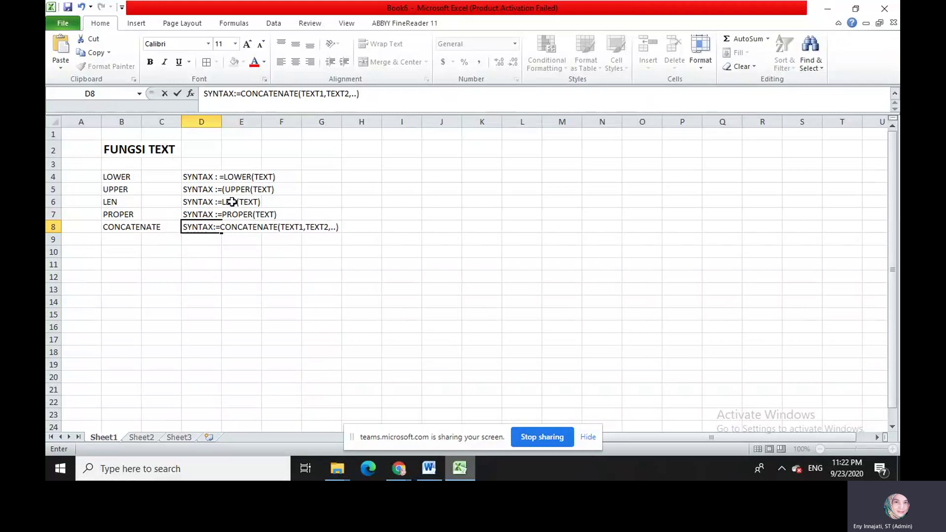
{"action": "key", "text": "Return"}
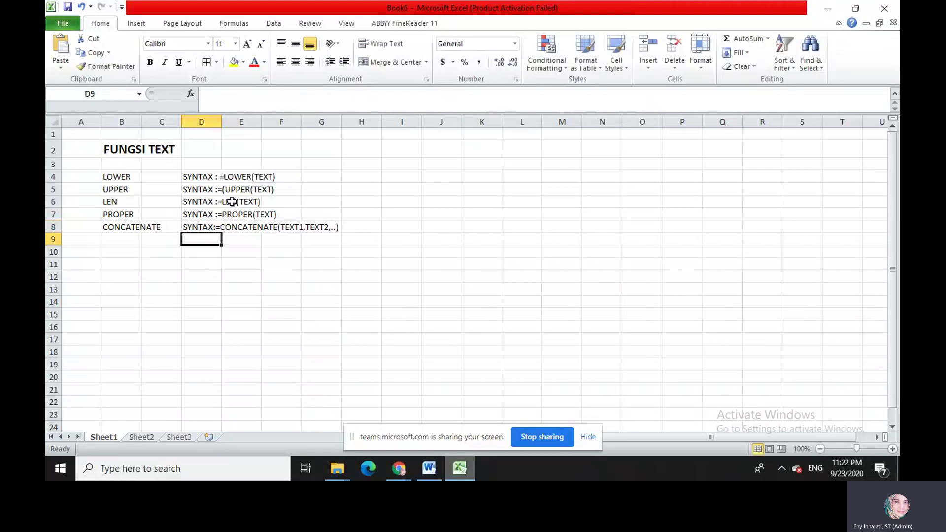
- Enter the section heading "LEMBAR KERJA" in cell B10
{"action": "key", "text": "Down"}
{"action": "key", "text": "Down"}
{"action": "key", "text": "Down"}
{"action": "key", "text": "Up"}
{"action": "key", "text": "Up"}
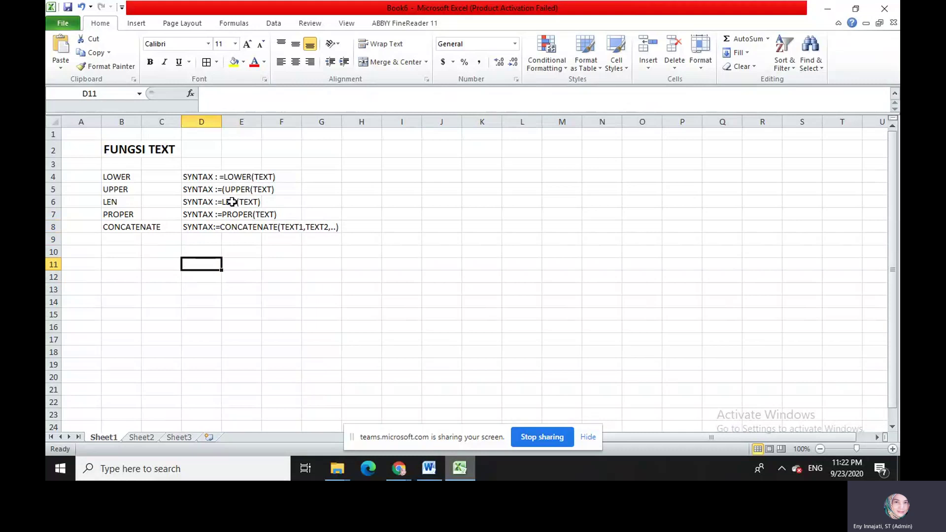
{"action": "key", "text": "Left"}
{"action": "key", "text": "Left"}
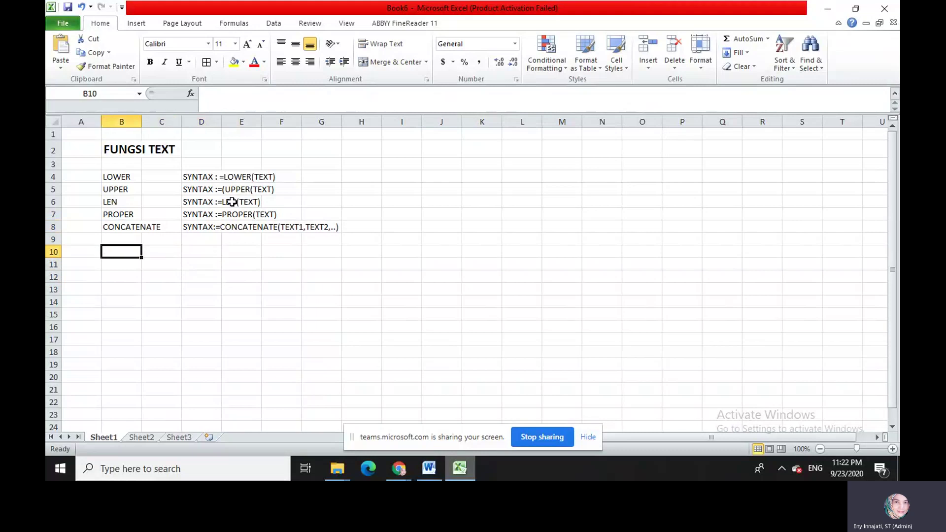
{"action": "type", "text": "LEMBAR KERJA"}
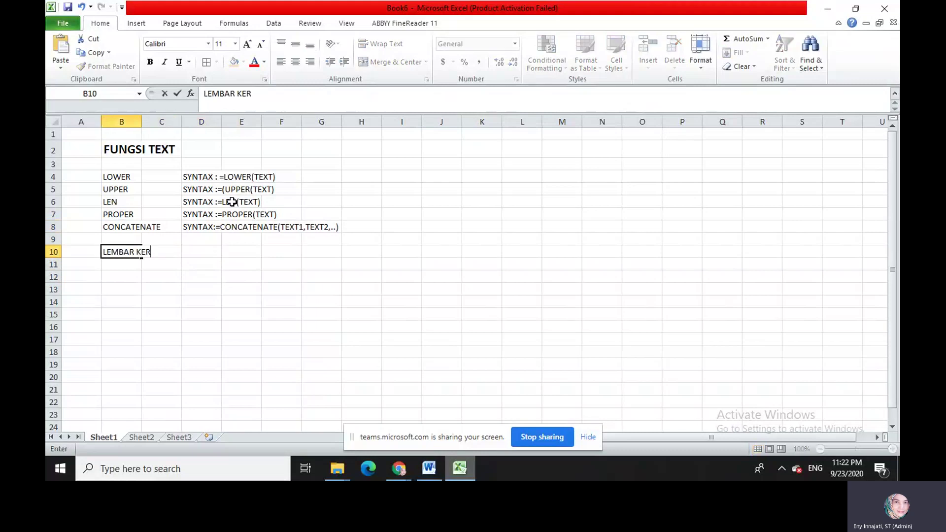
{"action": "key", "text": "Return"}
- Enter the table headers "NO" in B12 and "NAMA KOTA" in C12, and widen columns C and D
{"action": "key", "text": "Return"}
{"action": "type", "text": "NO"}
{"action": "key", "text": "Tab"}
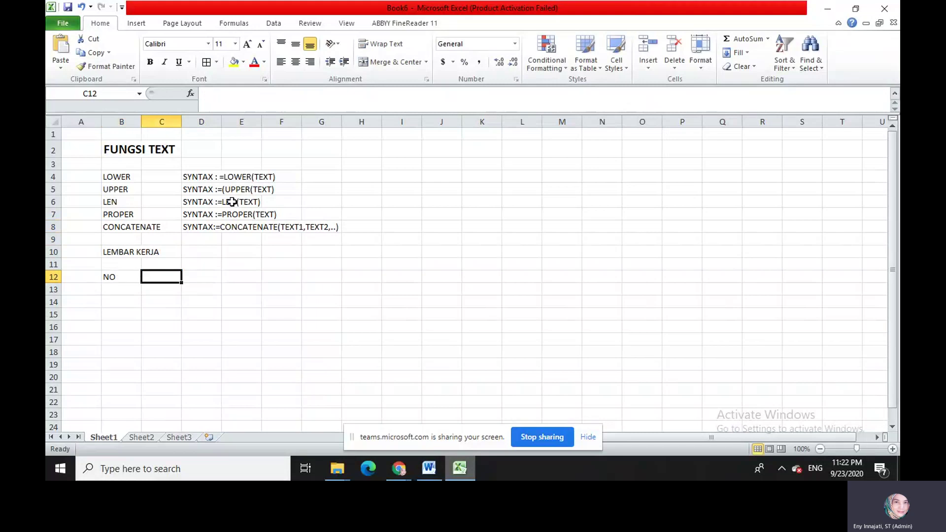
{"action": "type", "text": "NAMA KOTA"}
{"action": "key", "text": "Tab"}
{"action": "key", "text": "Tab"}
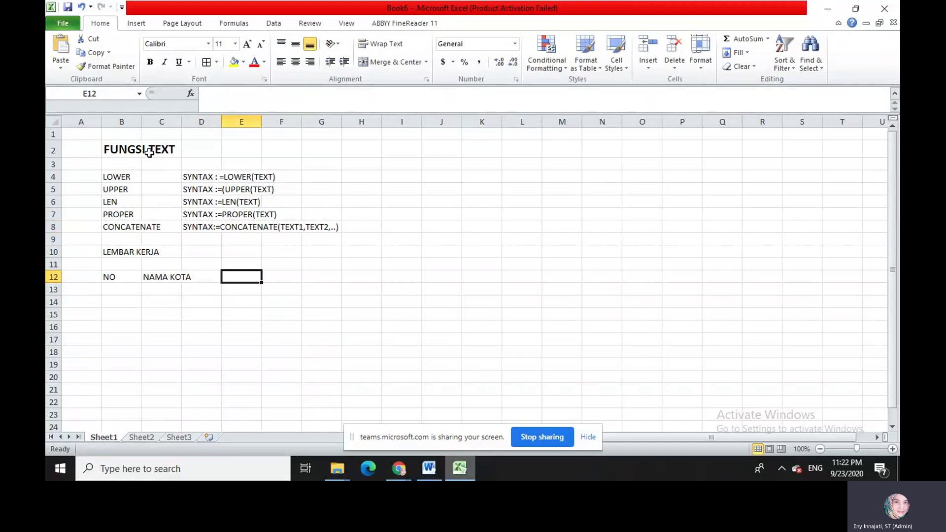
{"action": "double_click", "coordinate": [181, 115]}
{"action": "left_click_drag", "start_coordinate": [234, 121], "coordinate": [214, 120]}
- Continue the header row with "LOWER", "UPPER", "LEN" and "PROPER" in cells D12 to G12
{"action": "left_click", "coordinate": [252, 272]}
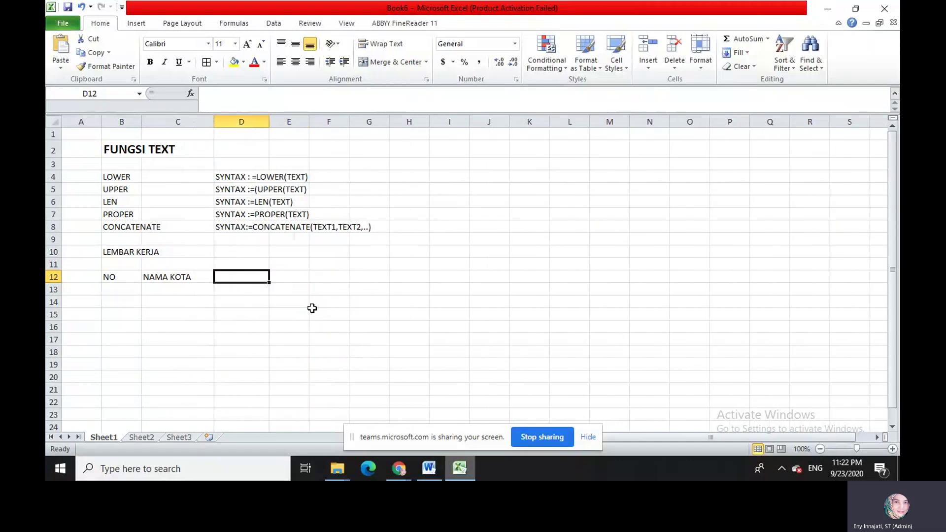
{"action": "type", "text": "LOWER"}
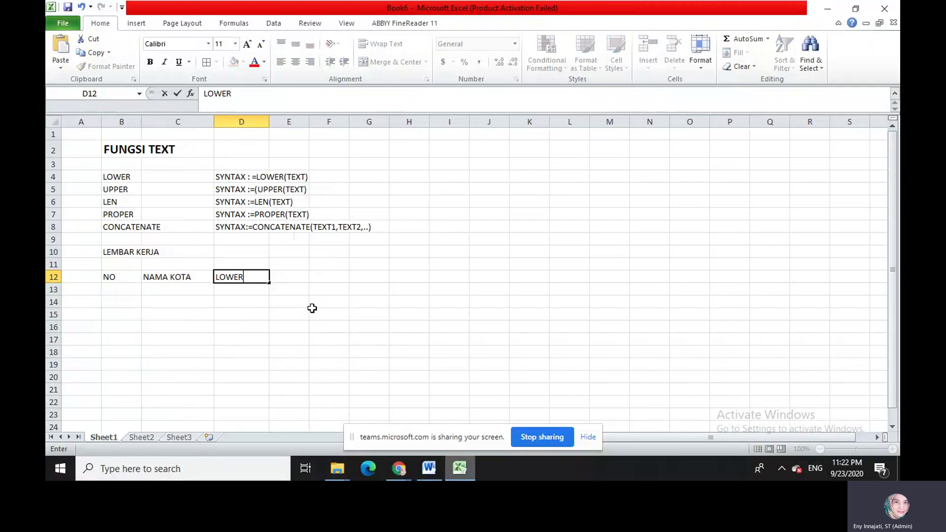
{"action": "key", "text": "Tab"}
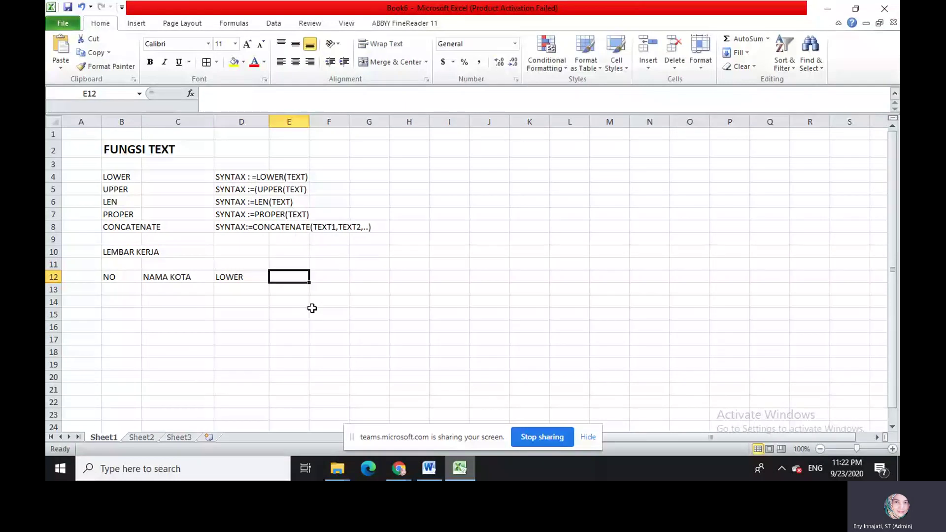
{"action": "type", "text": "UPPWR"}
{"action": "key", "text": "BackSpace"}
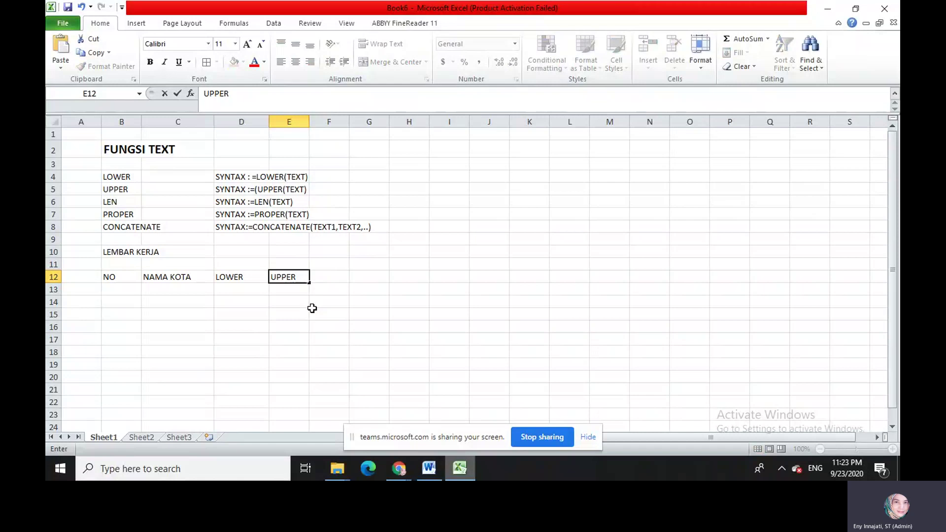
{"action": "key", "text": "Tab"}
{"action": "type", "text": "LEN"}
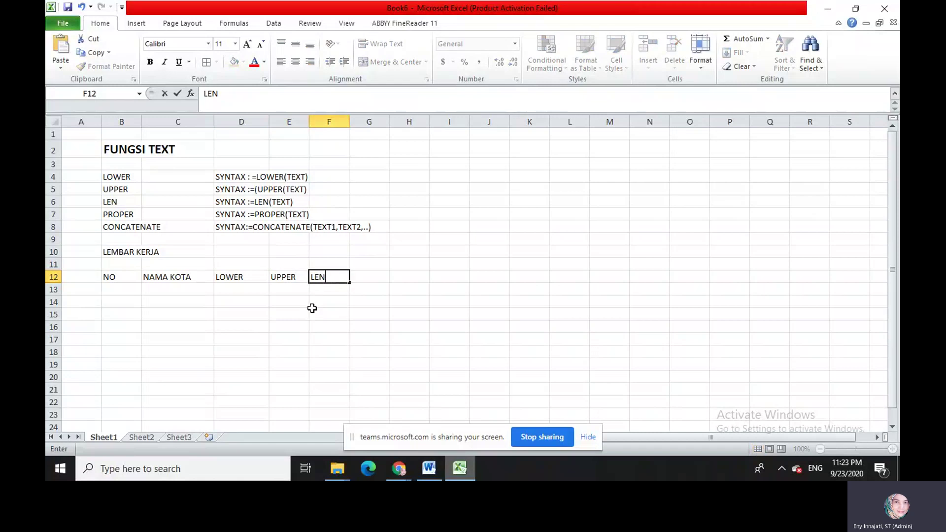
{"action": "key", "text": "Tab"}
{"action": "type", "text": "PROPER"}
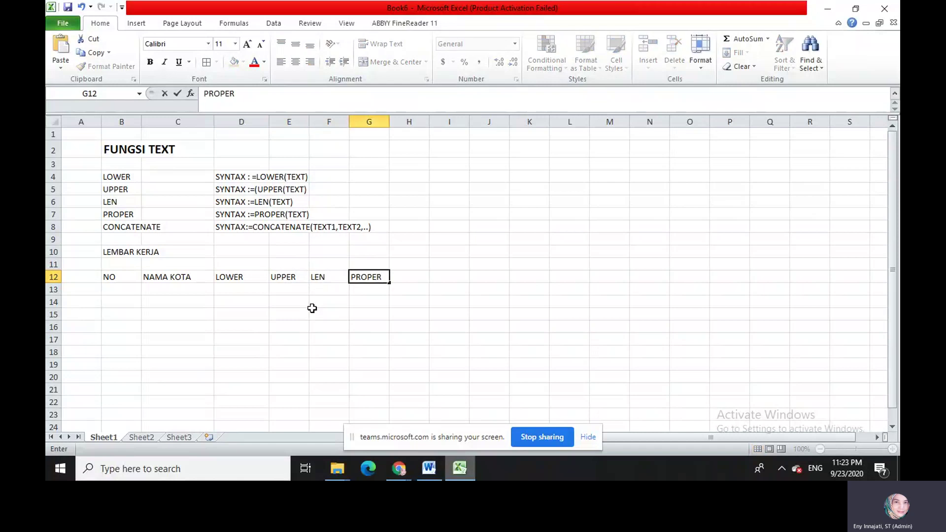
{"action": "key", "text": "Tab"}
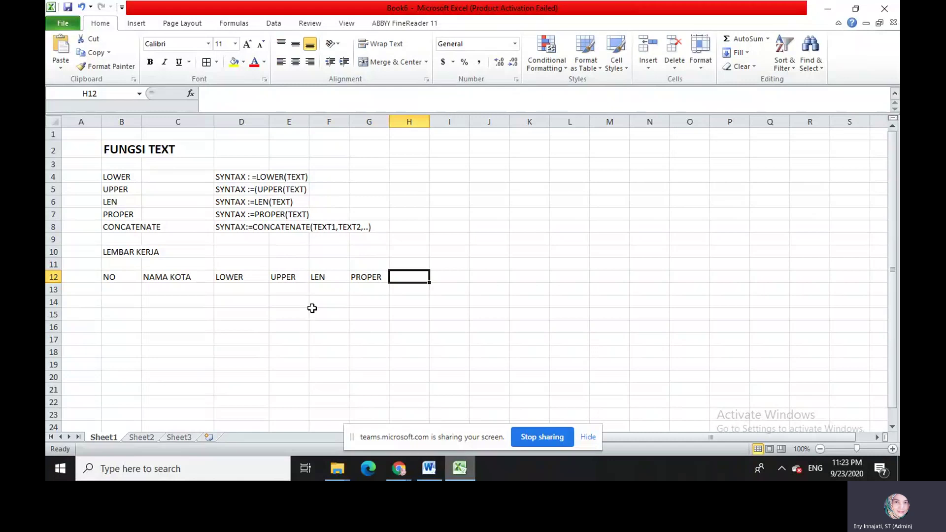
- Enter the header "CONCATENATE" in H12 and widen column H to fit it
{"action": "type", "text": "CONCAT"}
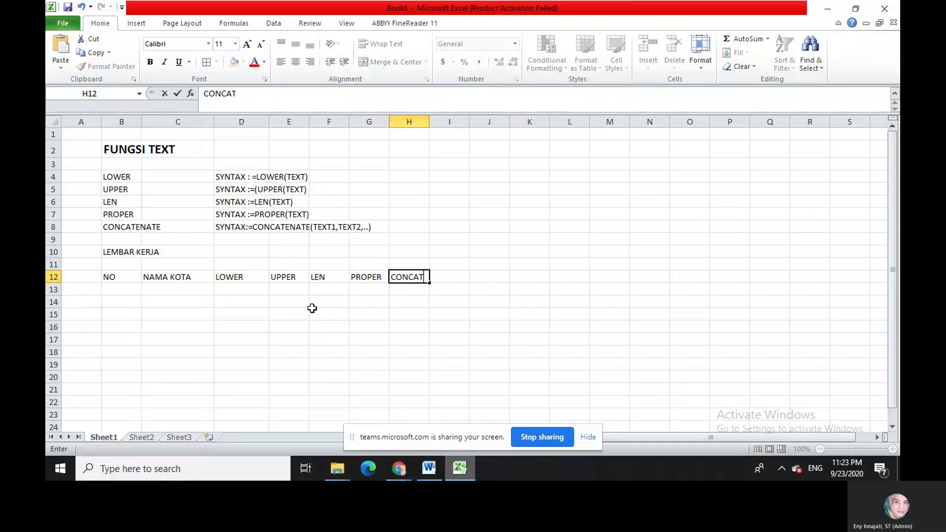
{"action": "type", "text": "ENATE"}
{"action": "key", "text": "Return"}
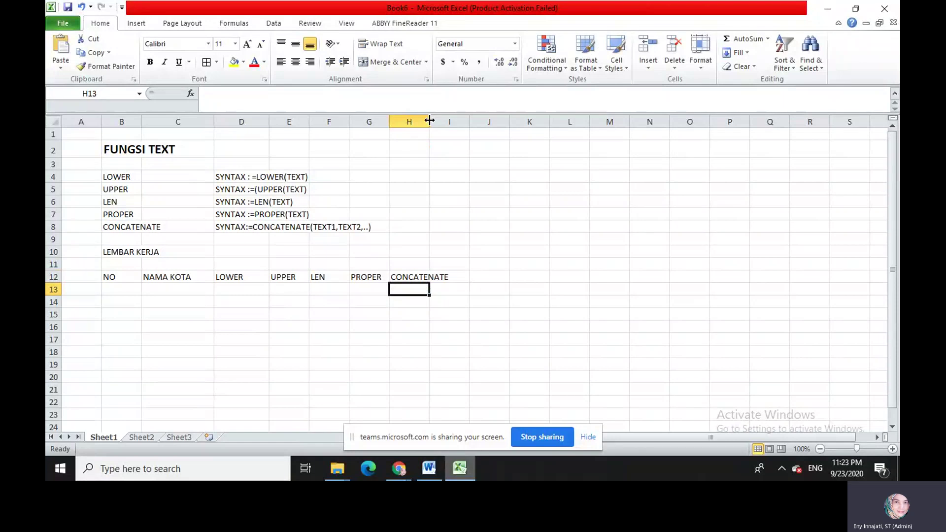
{"action": "left_click_drag", "start_coordinate": [430, 120], "coordinate": [452, 120]}
- Fill the NO column with the series 1 to 10 in B13:B22 and center the numbers
{"action": "left_click", "coordinate": [121, 292]}
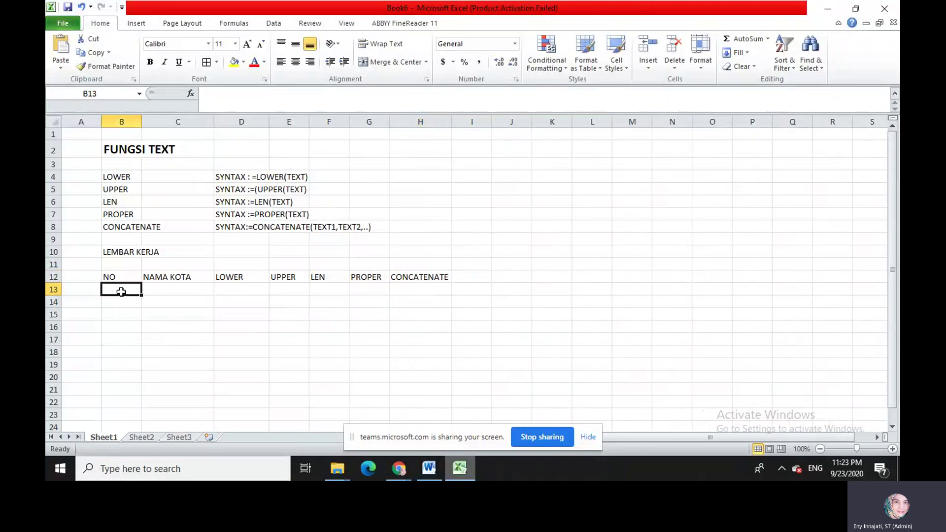
{"action": "type", "text": "1"}
{"action": "key", "text": "Return"}
{"action": "type", "text": "2"}
{"action": "key", "text": "Return"}
{"action": "left_click_drag", "start_coordinate": [122, 291], "coordinate": [143, 407]}
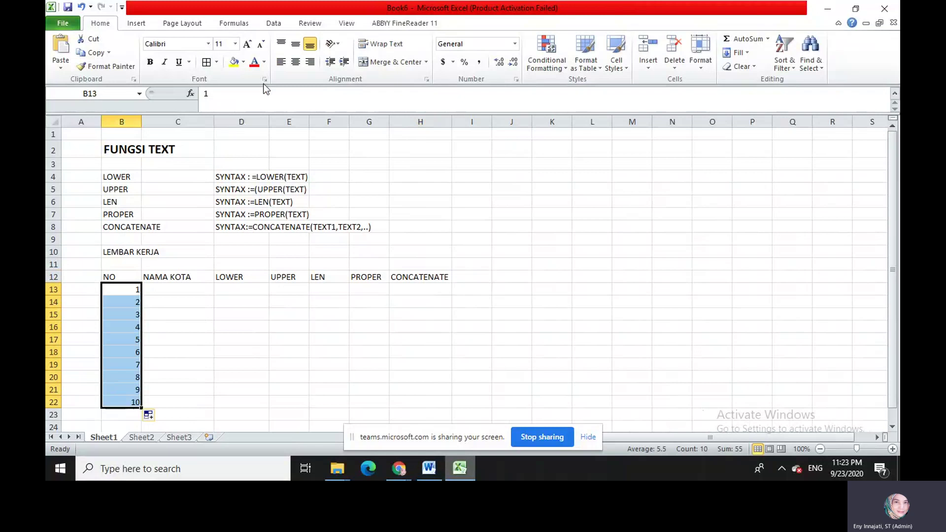
{"action": "left_click", "coordinate": [296, 62]}
- Enter the cities SURABAYA, JAKARTA, BANDUNG and SEMARANG in cells C13 to C16
{"action": "left_click", "coordinate": [170, 290]}
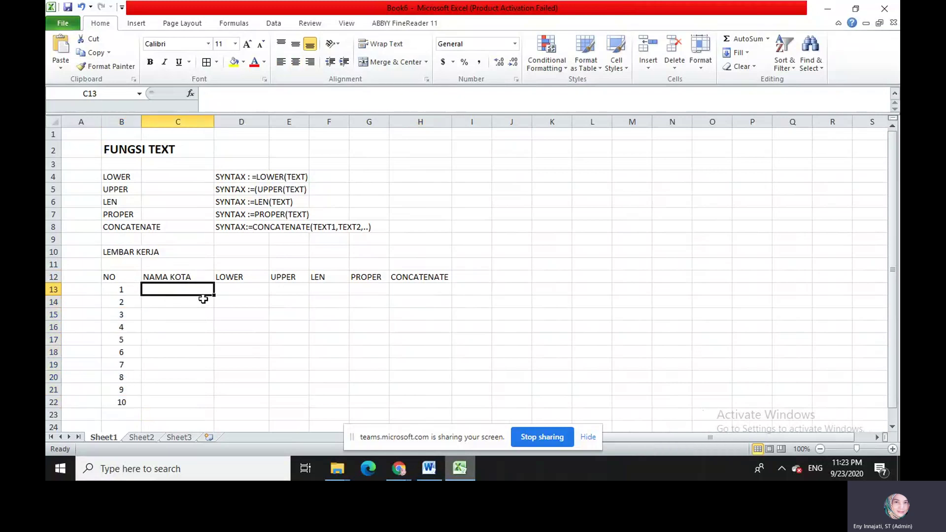
{"action": "type", "text": "SURABAYA"}
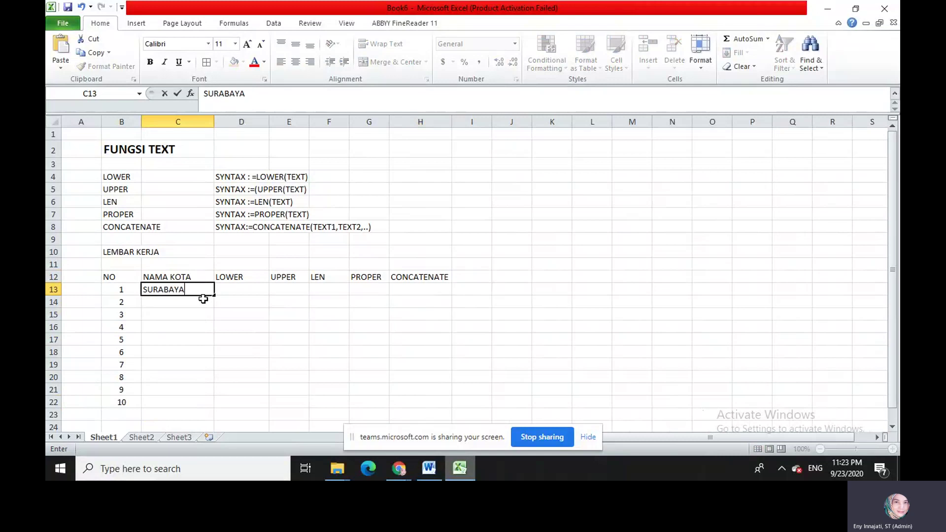
{"action": "key", "text": "Return"}
{"action": "type", "text": "JAKARTA"}
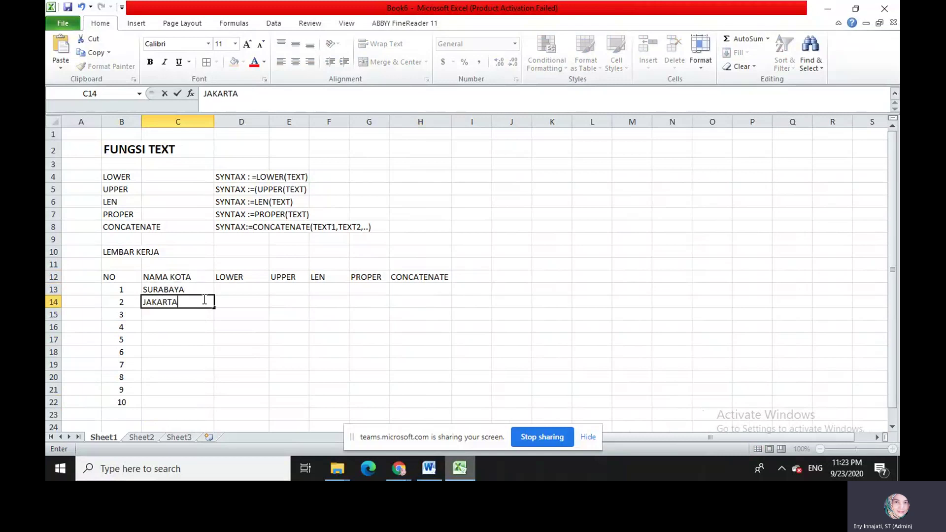
{"action": "key", "text": "Return"}
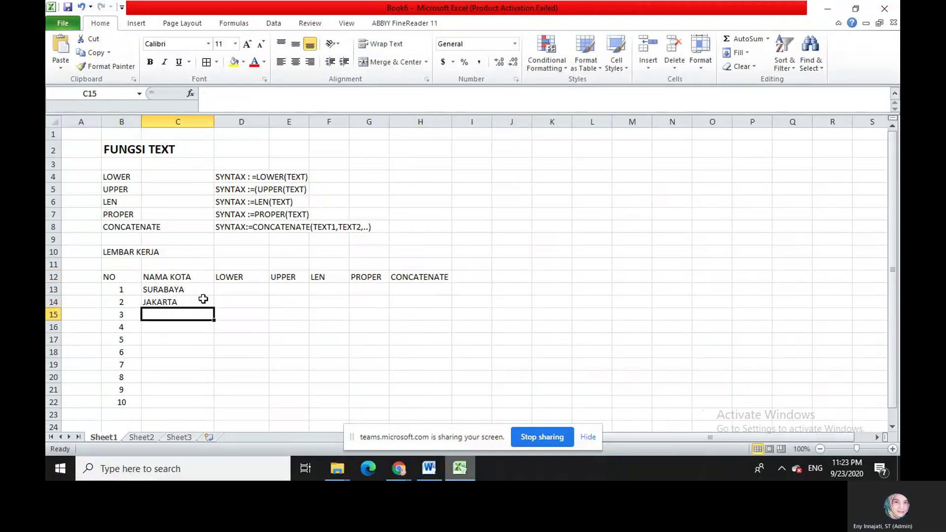
{"action": "type", "text": "BAN"}
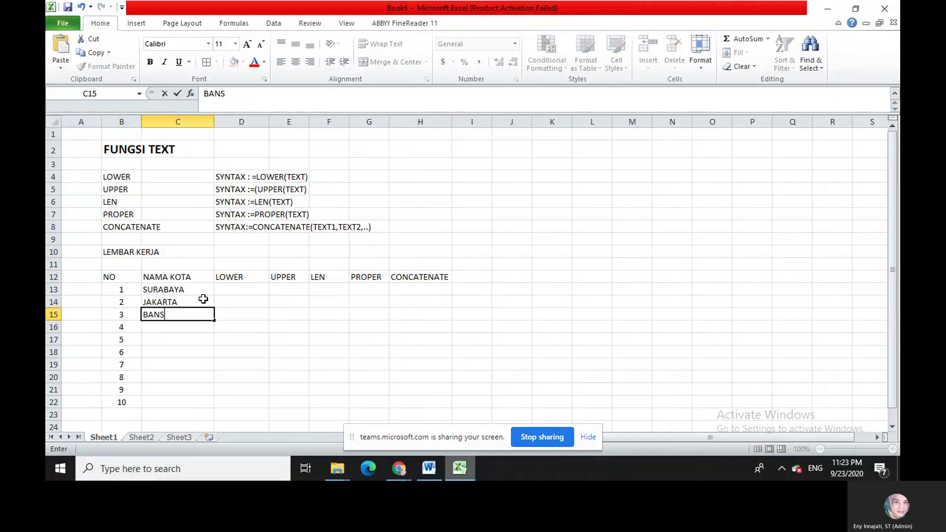
{"action": "type", "text": "S"}
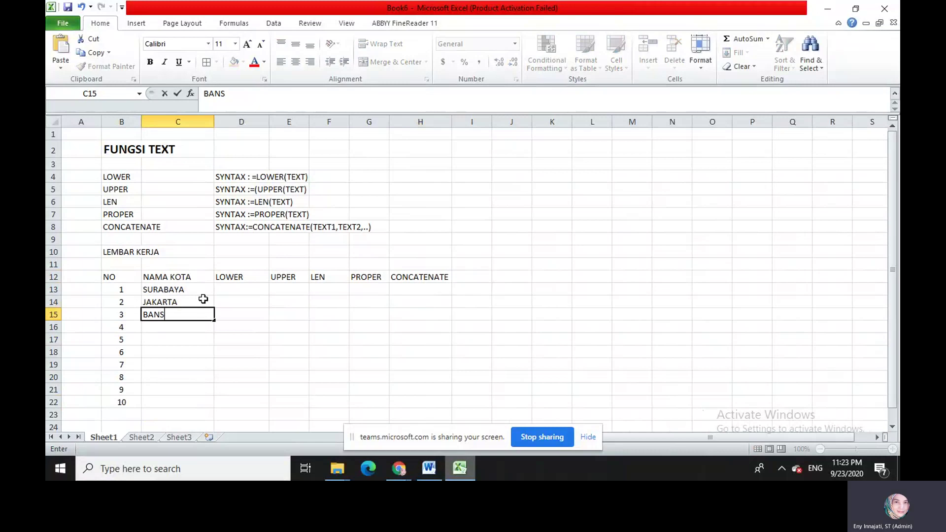
{"action": "key", "text": "BackSpace"}
{"action": "type", "text": "DUNG"}
{"action": "key", "text": "Return"}
{"action": "type", "text": "SEMARANG"}
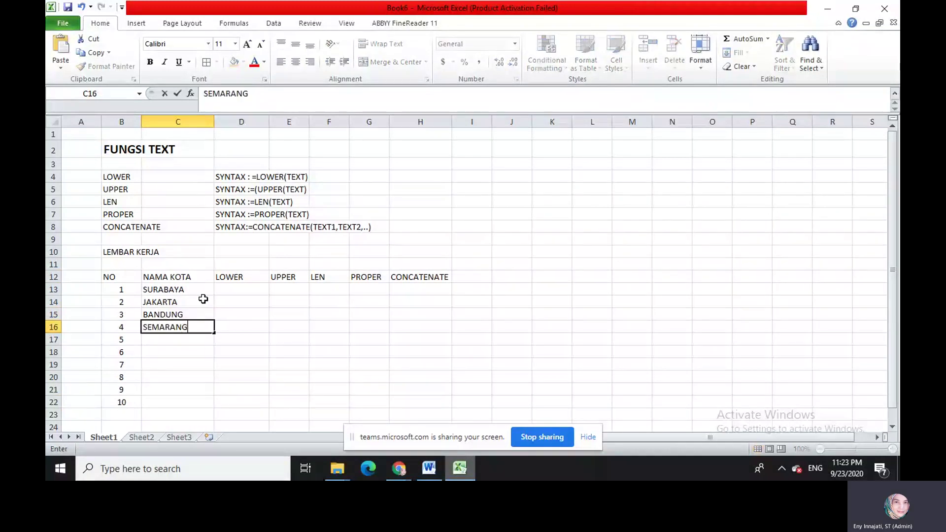
{"action": "key", "text": "Return"}
- Enter the cities PALANGKARAYA, BANJARMASIN, MEDAN and YOGYAKARTA in cells C17 to C20
{"action": "type", "text": "PALANGKARAYA"}
{"action": "key", "text": "Return"}
{"action": "type", "text": "BA"}
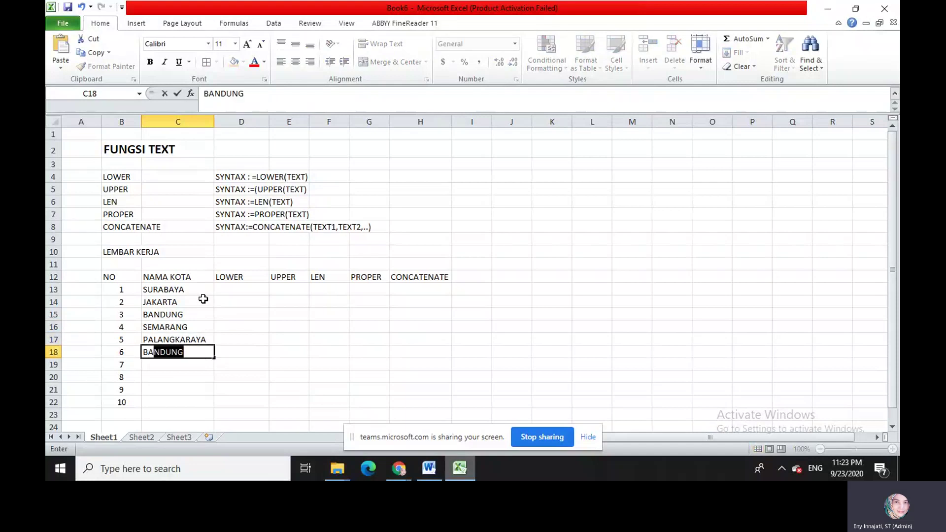
{"action": "type", "text": "NJARMASIN"}
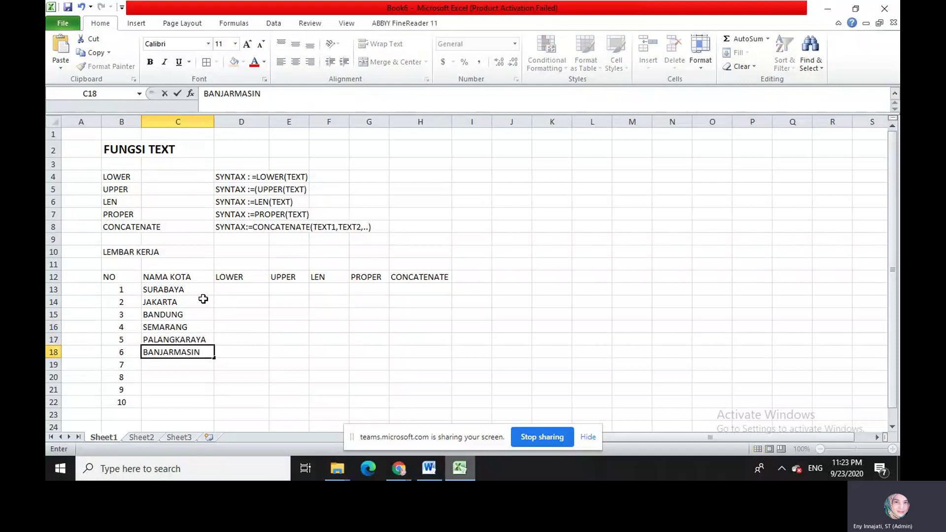
{"action": "key", "text": "Return"}
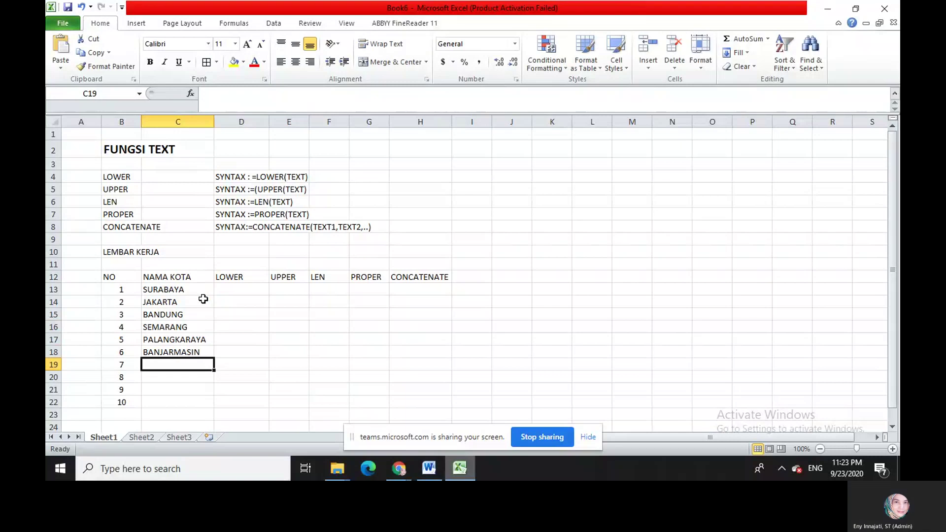
{"action": "type", "text": "MEDAN"}
{"action": "key", "text": "Return"}
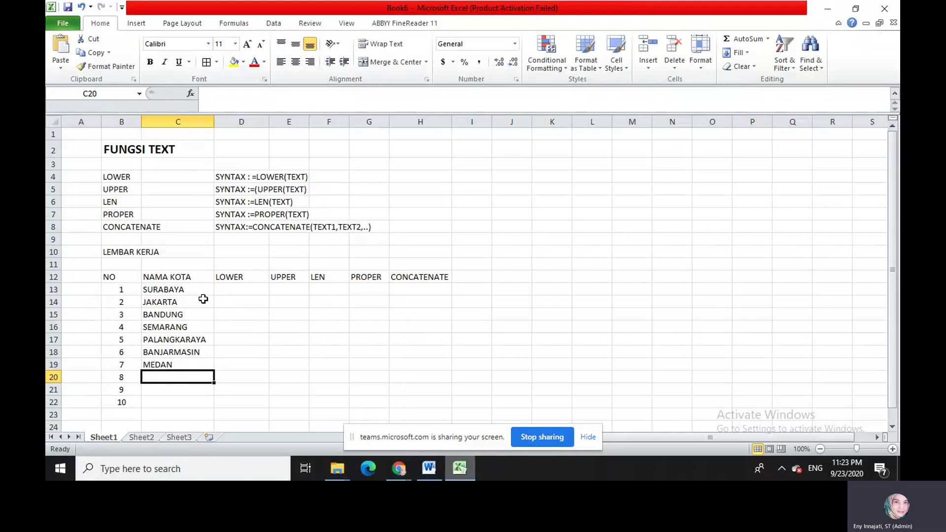
{"action": "type", "text": "YOGYAKART"}
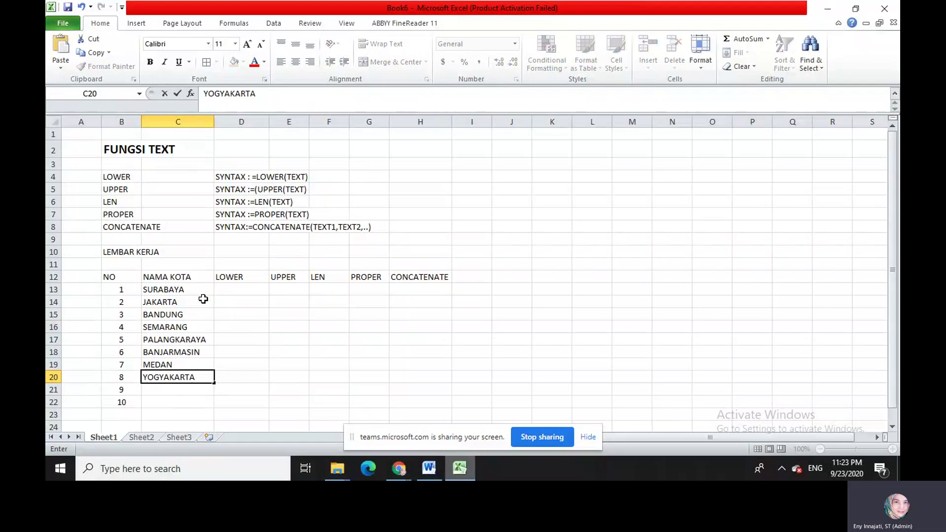
{"action": "type", "text": "A"}
{"action": "key", "text": "Return"}
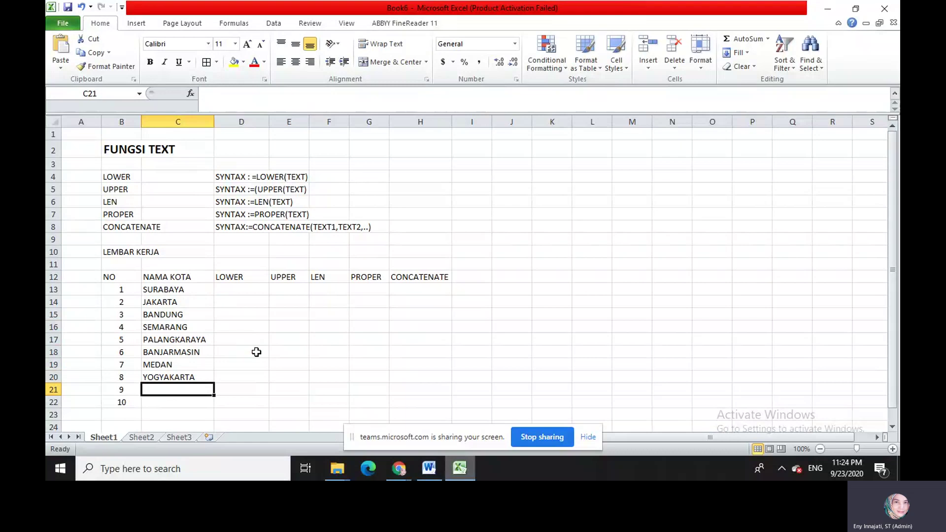
- Enter the cities PEKANBARU and GRESIKJ in cells C21 and C22 to complete the city list
{"action": "type", "text": "P"}
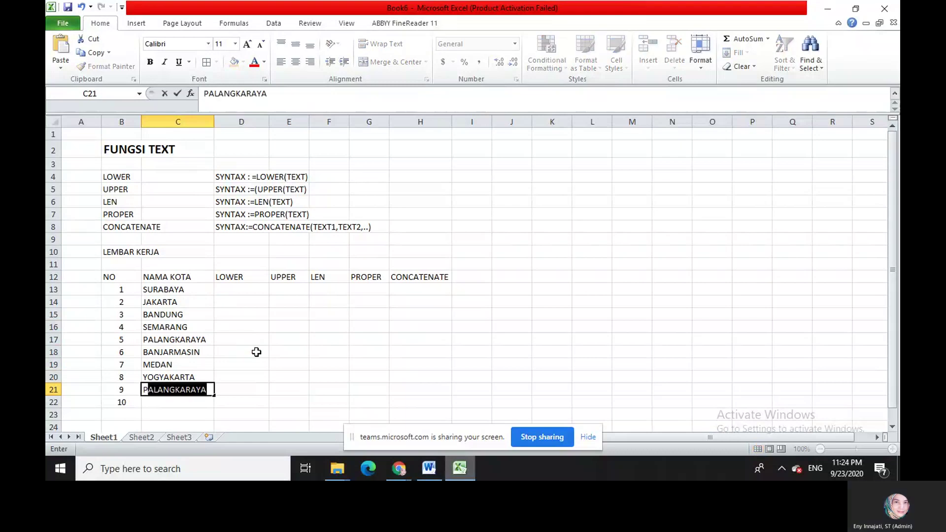
{"action": "type", "text": "EKANBARU"}
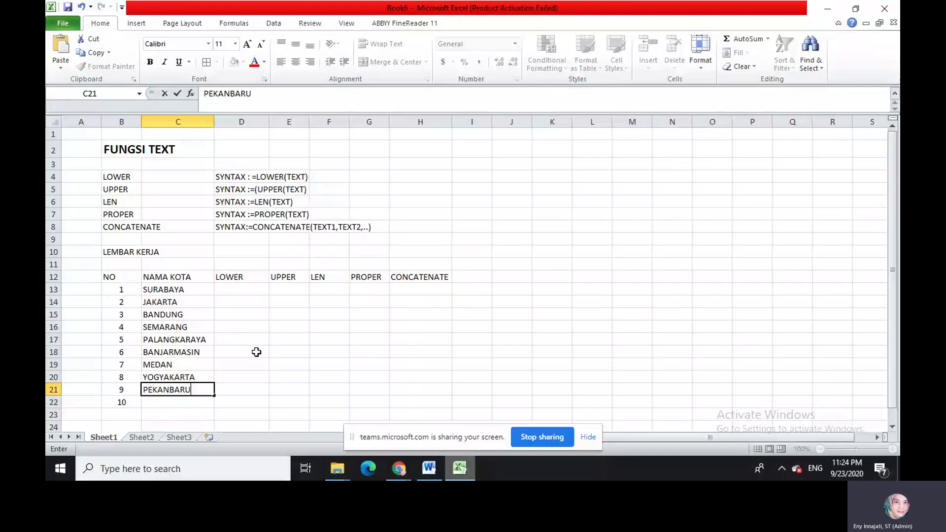
{"action": "key", "text": "Return"}
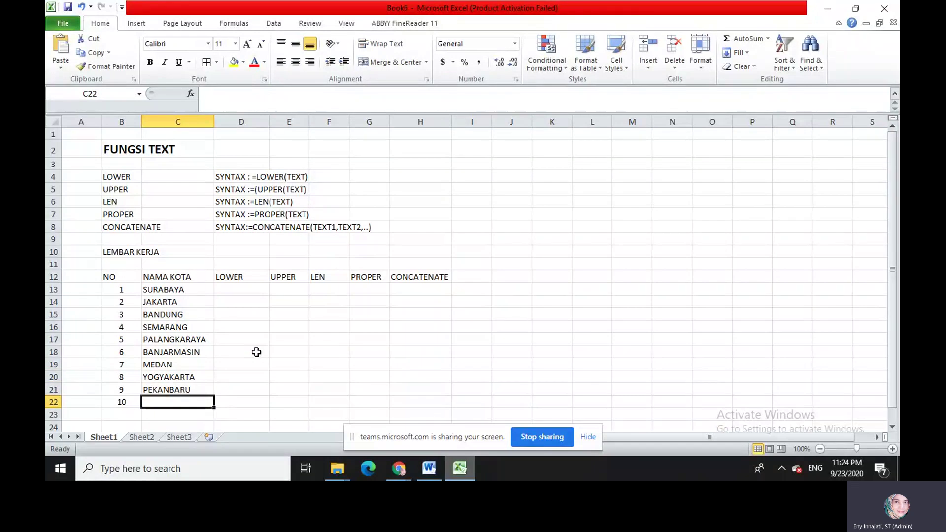
{"action": "type", "text": "GRESIKJ"}
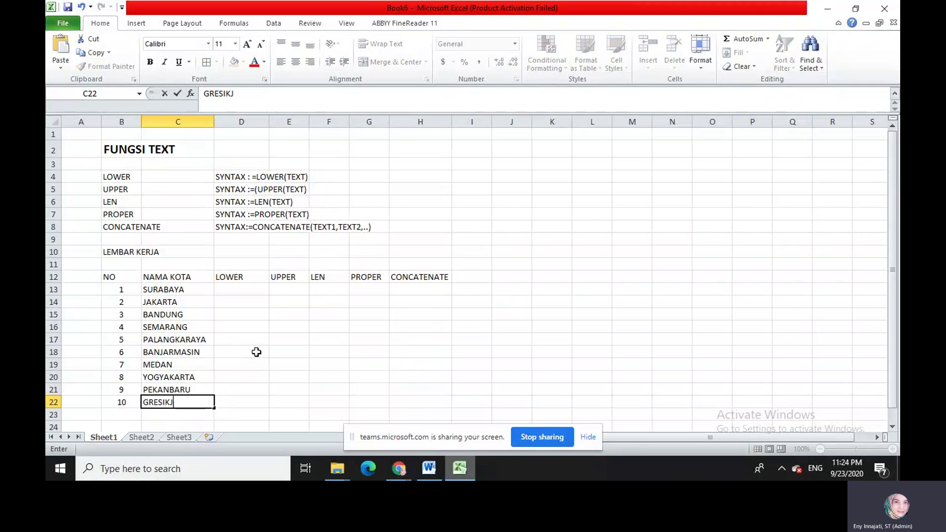
{"action": "left_click", "coordinate": [272, 306]}
{"action": "left_click", "coordinate": [230, 298]}
{"action": "left_click", "coordinate": [243, 290]}
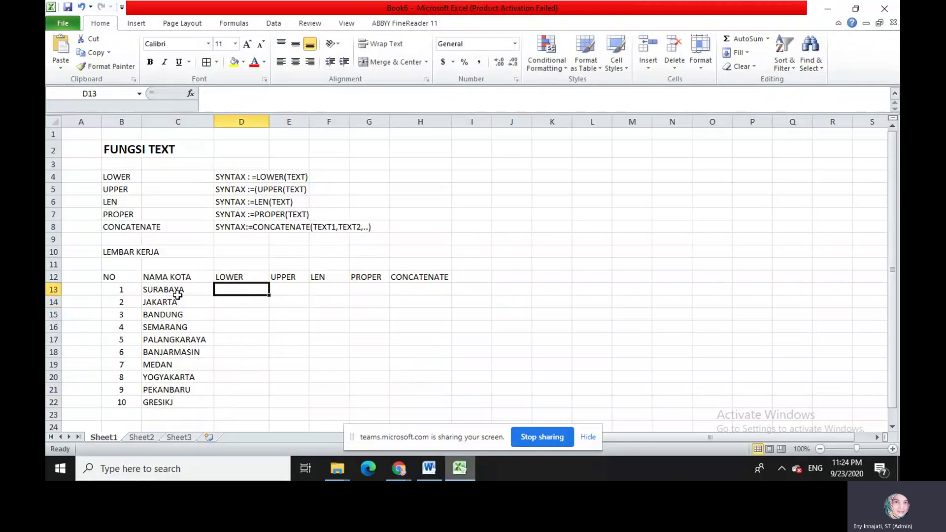
- Apply all borders to the whole worksheet table in B12:H22
{"action": "left_click", "coordinate": [122, 277]}
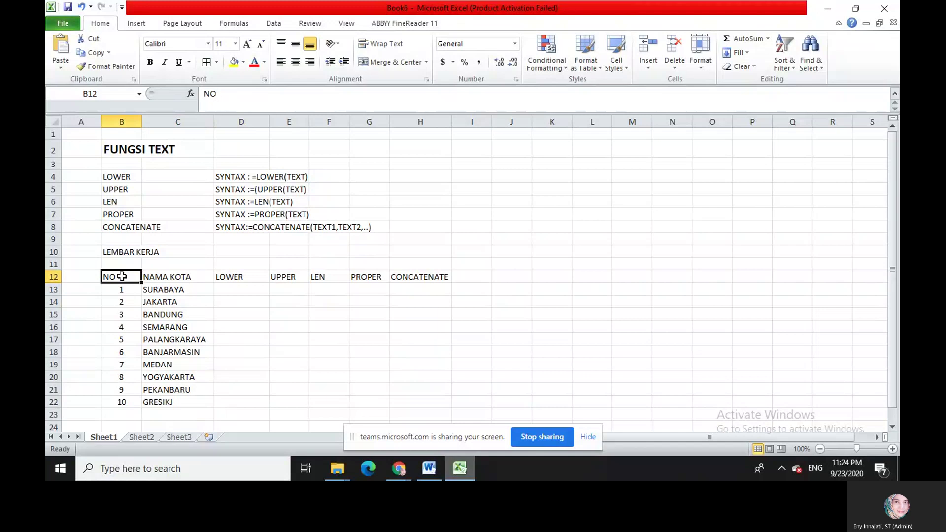
{"action": "left_click_drag", "start_coordinate": [122, 277], "coordinate": [410, 401]}
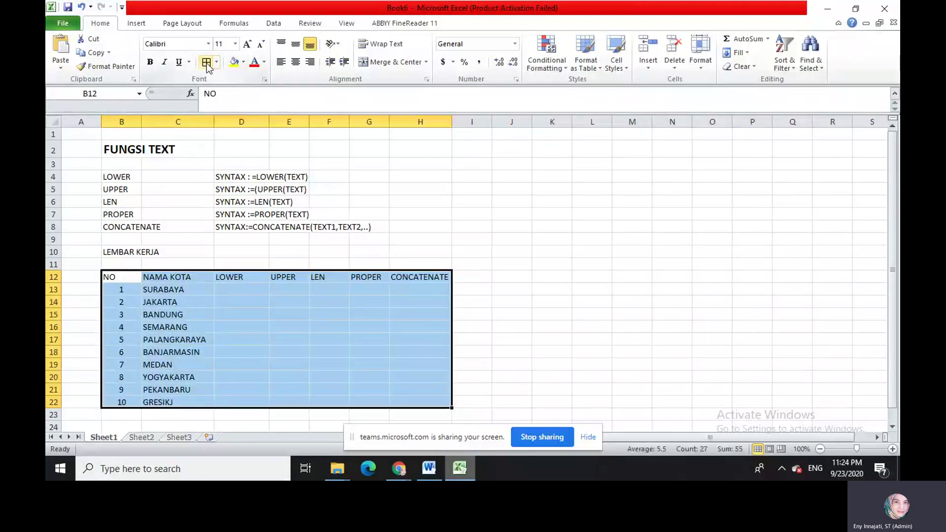
{"action": "left_click", "coordinate": [207, 63]}
{"action": "left_click", "coordinate": [281, 143]}
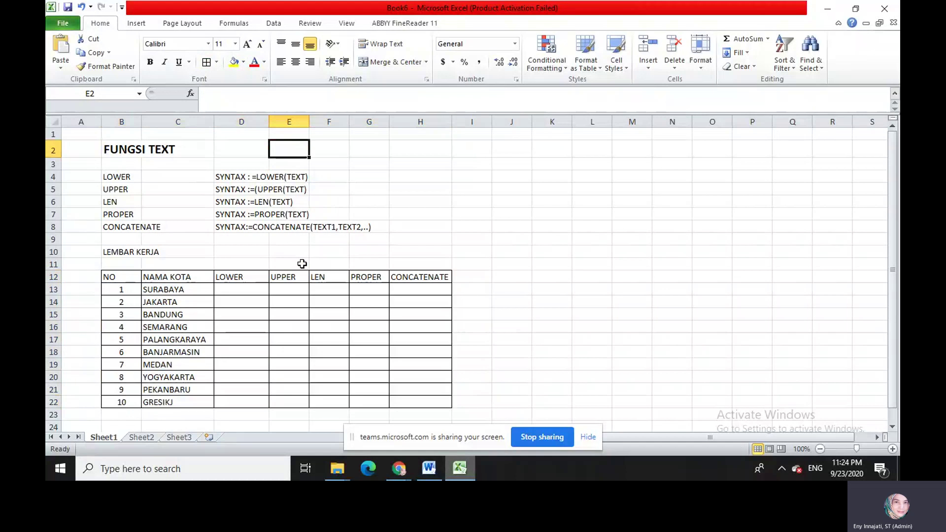
- Make the table header row B12:H12 bold and increase its font size to 14
{"action": "left_click", "coordinate": [240, 291]}
{"action": "left_click_drag", "start_coordinate": [111, 277], "coordinate": [411, 277]}
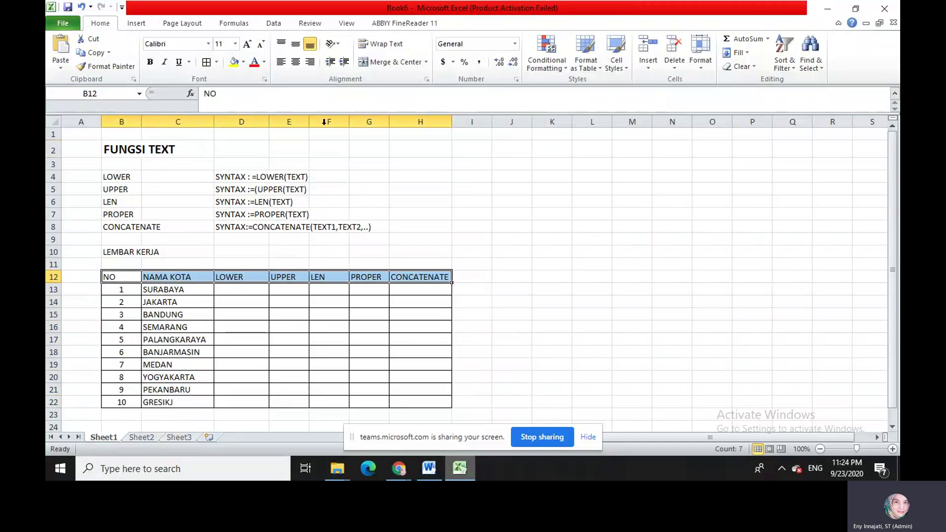
{"action": "left_click", "coordinate": [150, 63]}
{"action": "left_click", "coordinate": [248, 45]}
{"action": "left_click", "coordinate": [248, 45]}
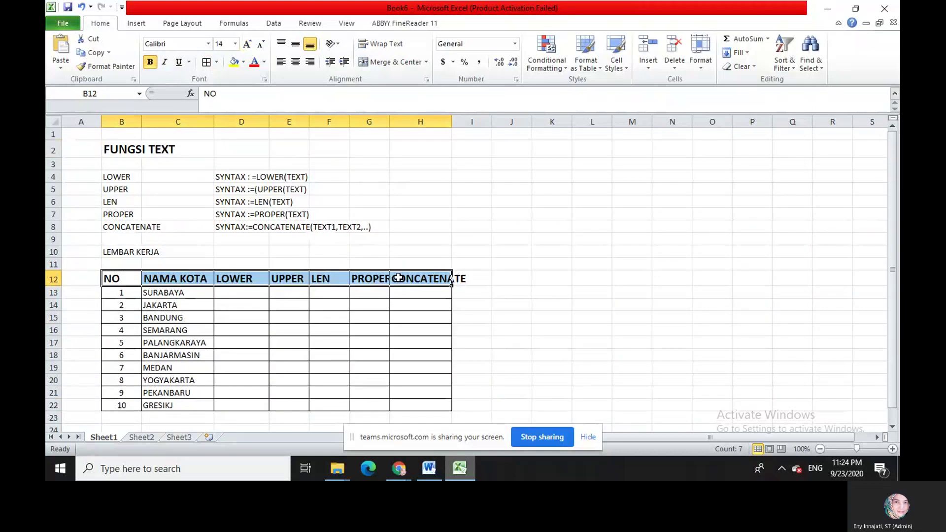
- Autofit columns H and G to their headers and widen the LOWER and UPPER columns
{"action": "double_click", "coordinate": [452, 121]}
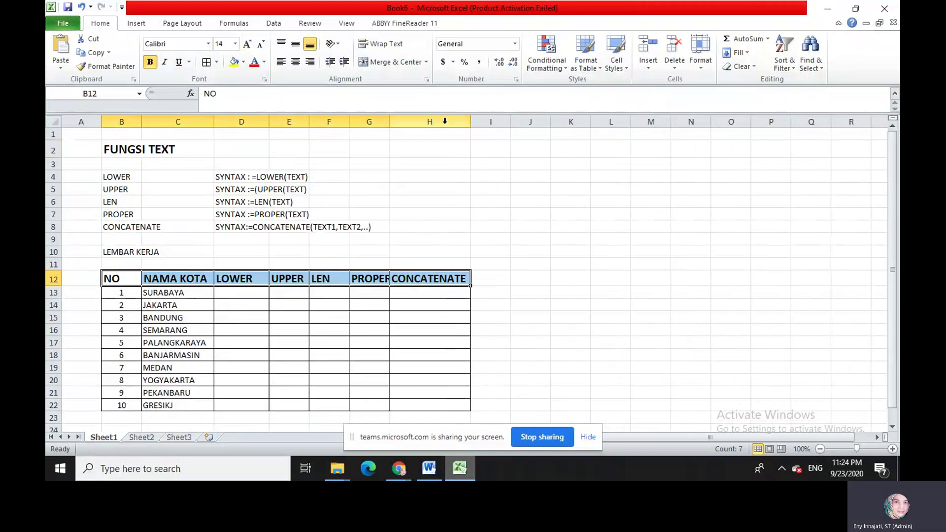
{"action": "double_click", "coordinate": [390, 119]}
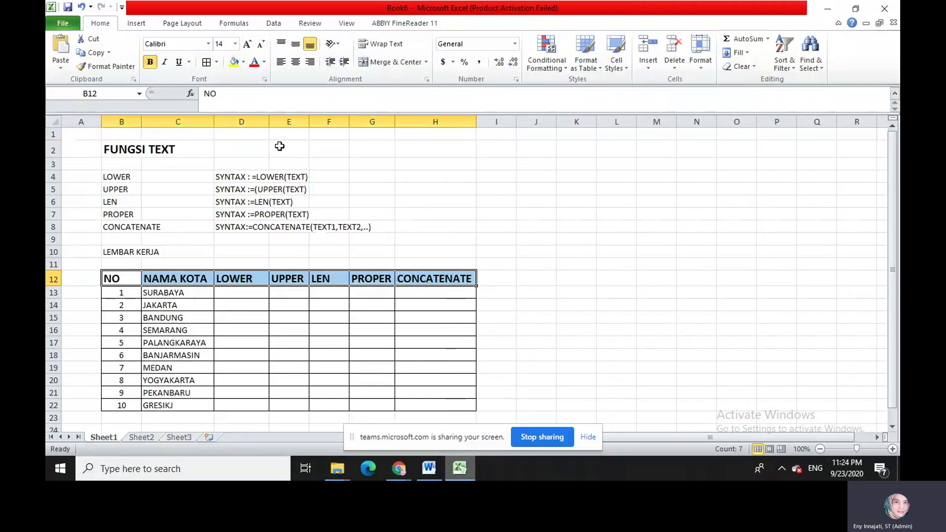
{"action": "left_click_drag", "start_coordinate": [269, 123], "coordinate": [380, 124]}
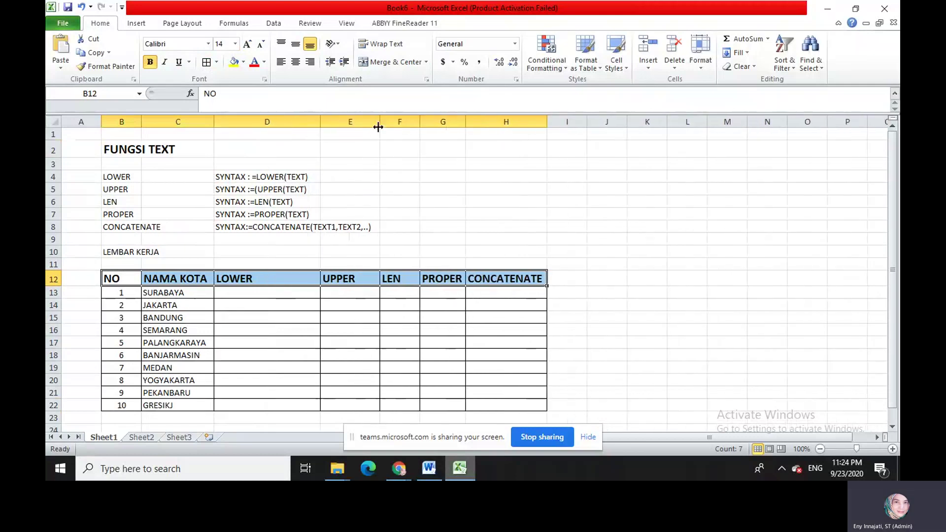
- Enter the formula =LOWER(C13) in D13 to convert the first city to lowercase
{"action": "left_click", "coordinate": [269, 291]}
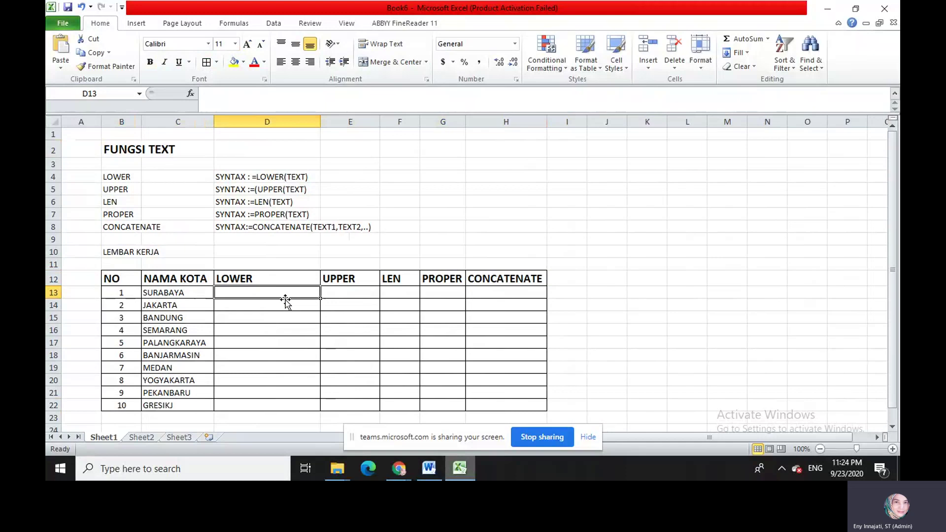
{"action": "type", "text": "="}
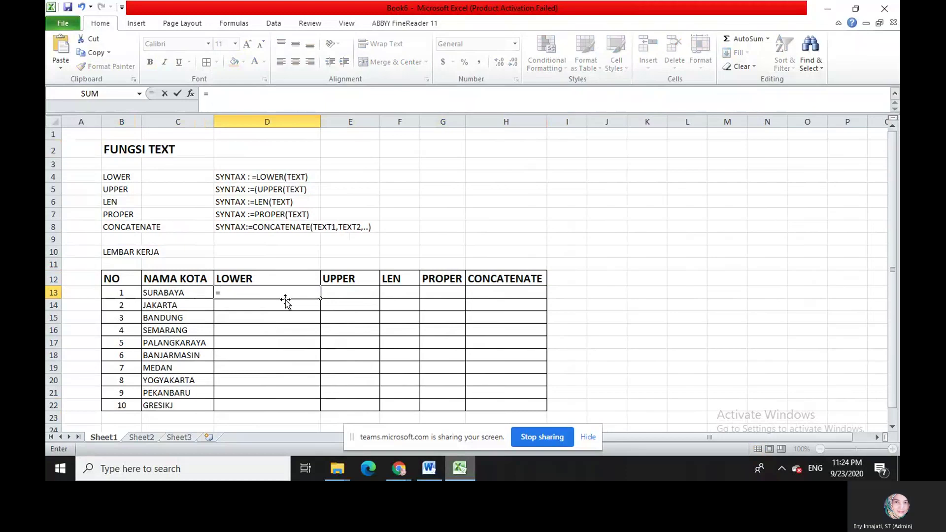
{"action": "type", "text": "LOE"}
{"action": "key", "text": "BackSpace"}
{"action": "type", "text": "WER("}
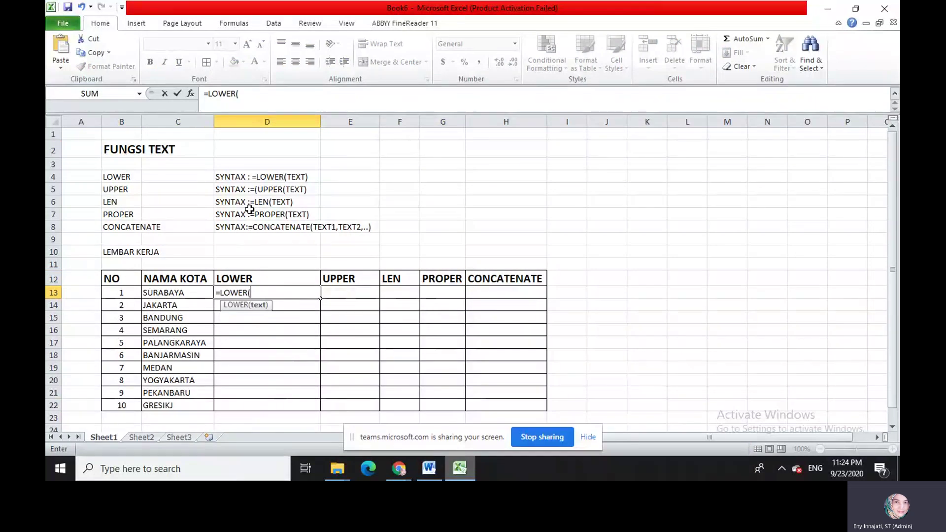
{"action": "left_click", "coordinate": [180, 293]}
{"action": "type", "text": ")"}
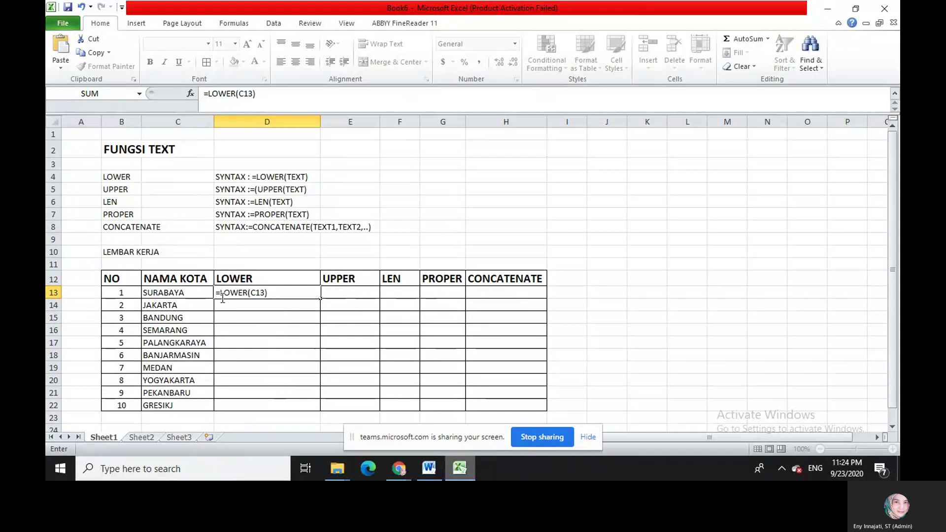
{"action": "key", "text": "Return"}
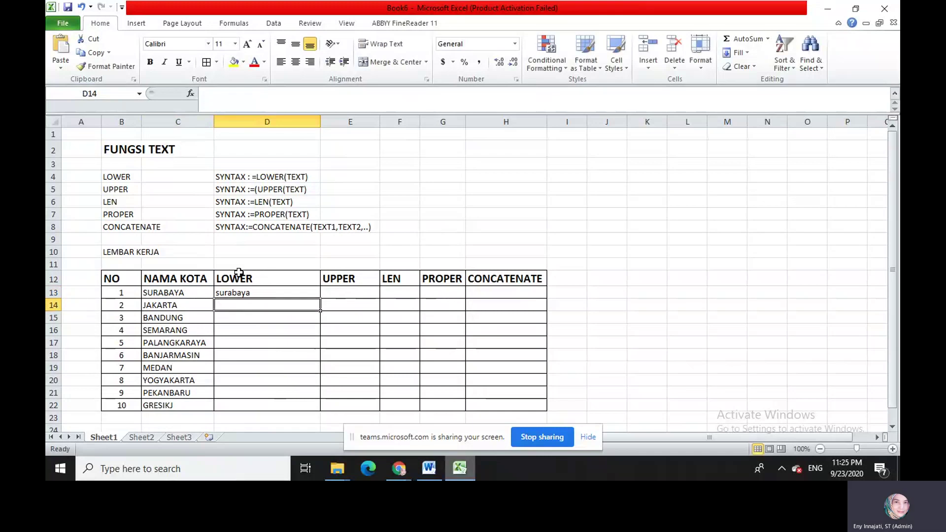
- Copy the LOWER formula from D13 down through D22
{"action": "left_click", "coordinate": [173, 295]}
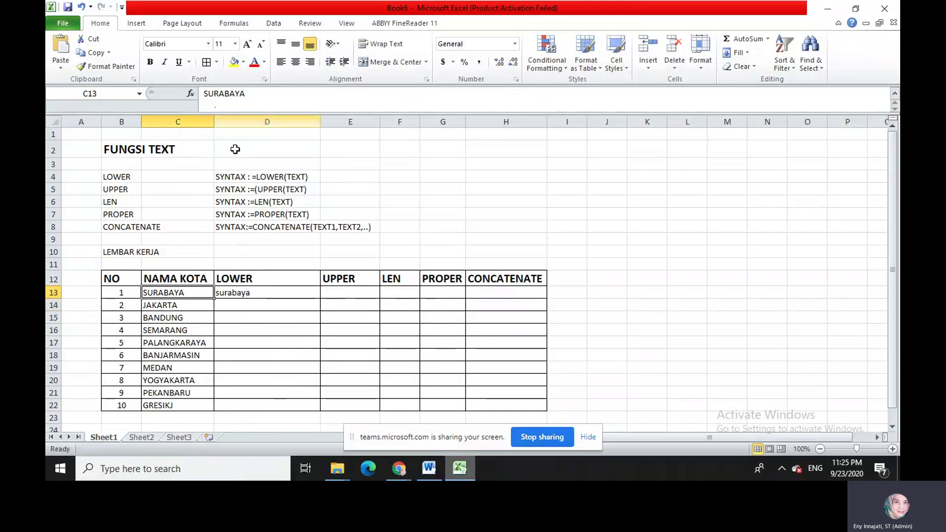
{"action": "left_click", "coordinate": [253, 293]}
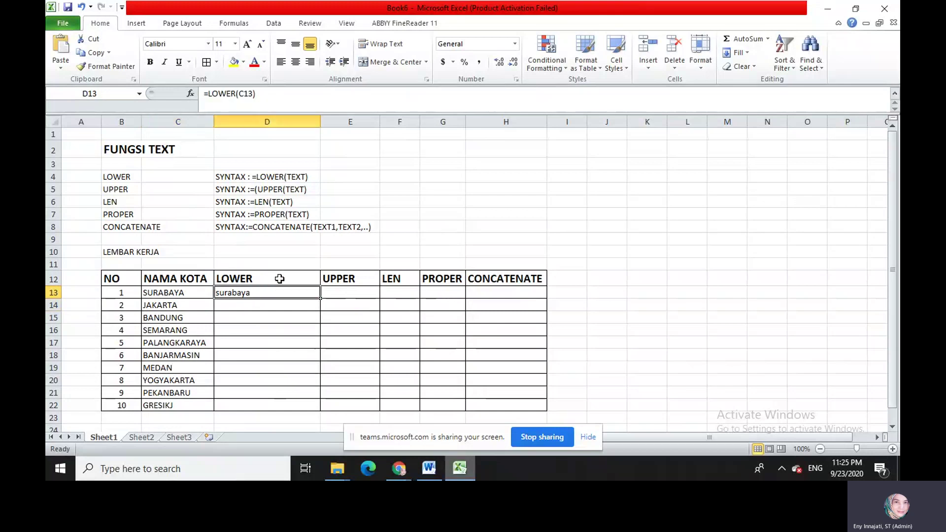
{"action": "left_click_drag", "start_coordinate": [321, 299], "coordinate": [320, 300]}
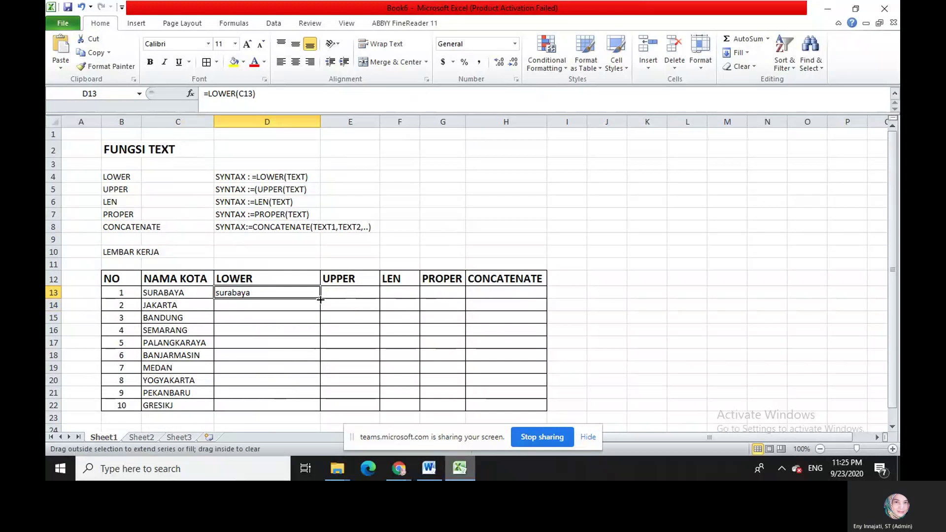
{"action": "left_click_drag", "start_coordinate": [320, 299], "coordinate": [320, 410]}
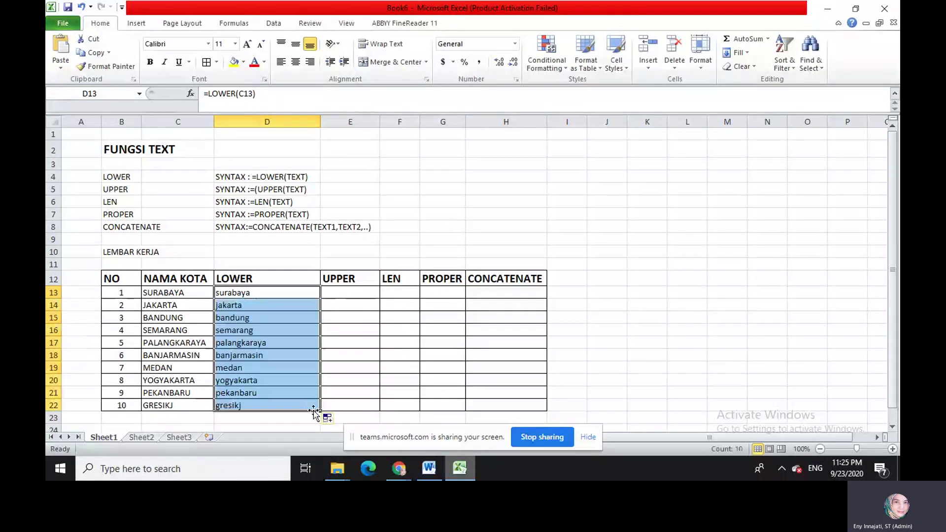
- Compare the original city names in C14:C16 with their LOWER formulas in D14:D16
{"action": "left_click", "coordinate": [169, 305]}
{"action": "left_click", "coordinate": [236, 306]}
{"action": "left_click", "coordinate": [158, 318]}
{"action": "left_click", "coordinate": [251, 318]}
{"action": "left_click", "coordinate": [168, 329]}
{"action": "left_click", "coordinate": [247, 330]}
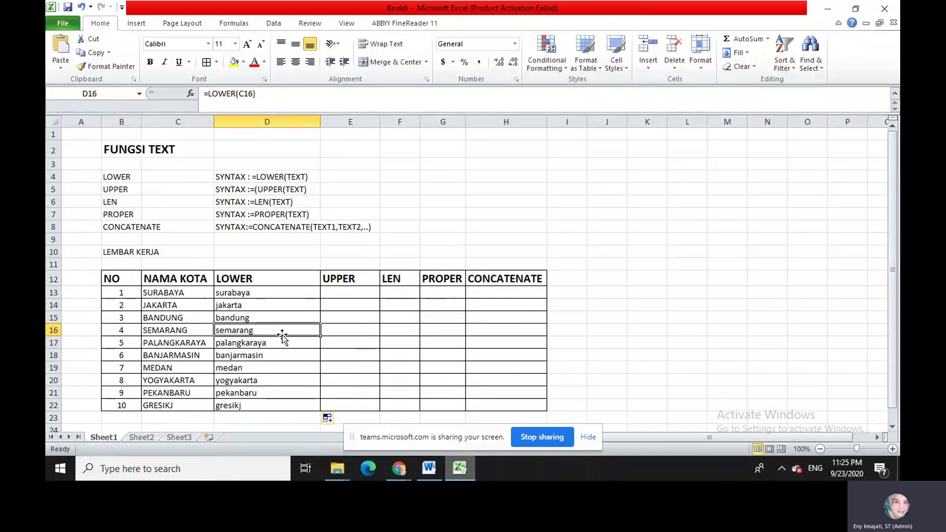
- Enter the formula =UPPER(D13) in E13 to convert the first lowercase city to uppercase
{"action": "left_click", "coordinate": [346, 292]}
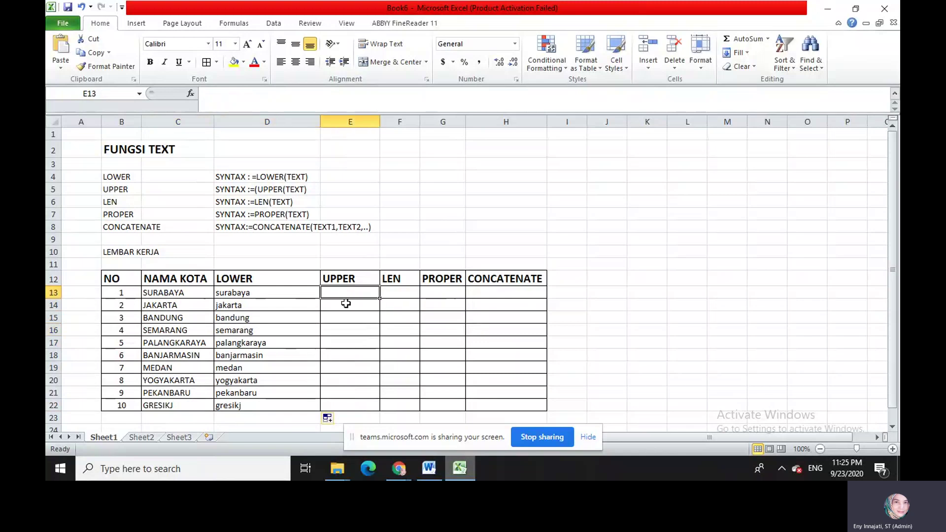
{"action": "type", "text": "="}
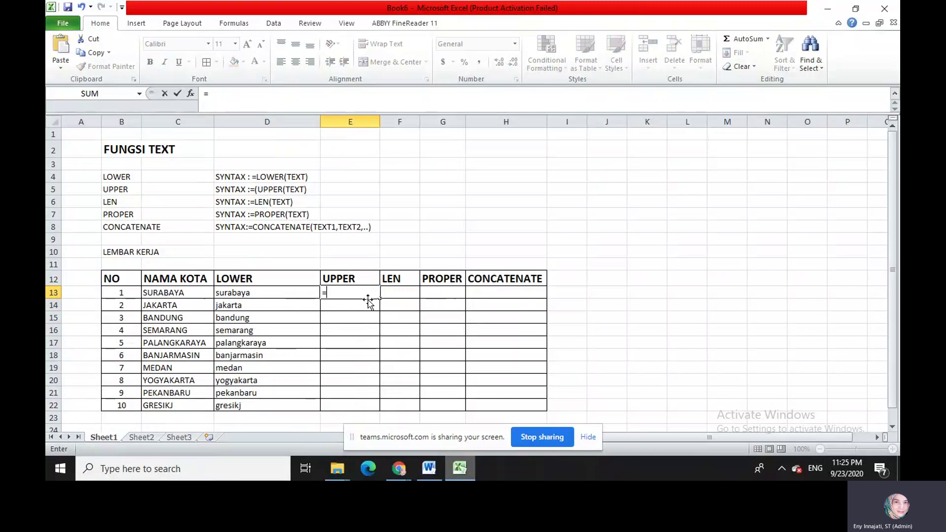
{"action": "type", "text": "UPPER"}
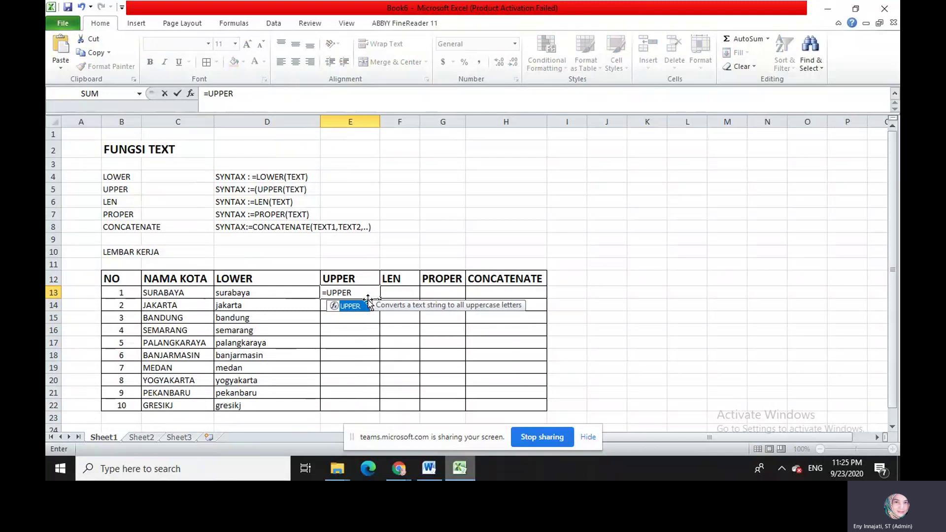
{"action": "type", "text": "("}
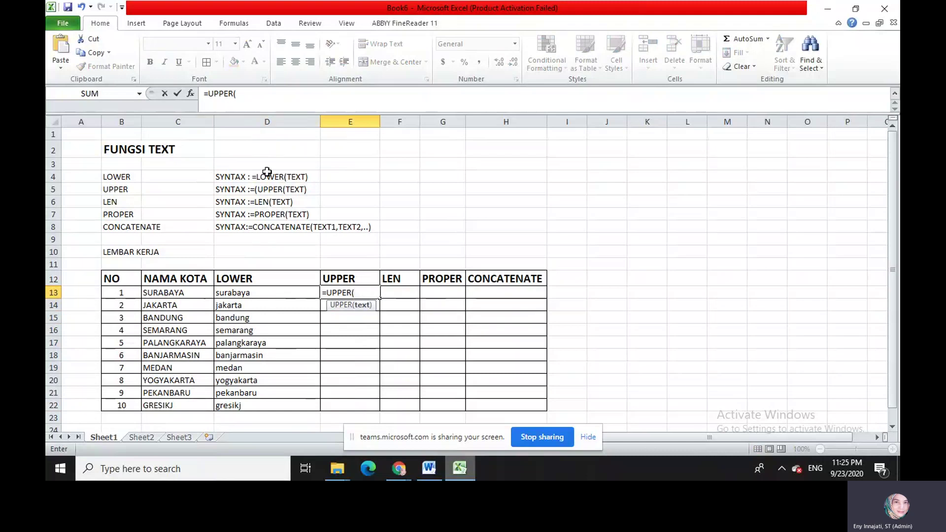
{"action": "left_click", "coordinate": [272, 294]}
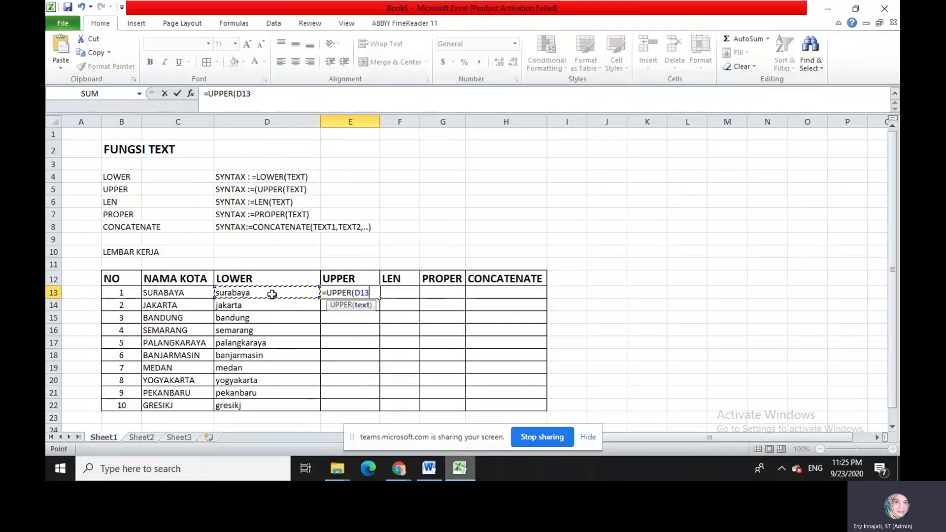
{"action": "type", "text": ")"}
{"action": "key", "text": "Return"}
- Copy the UPPER formula from E13 down through E22 and autofit column E
{"action": "left_click", "coordinate": [358, 292]}
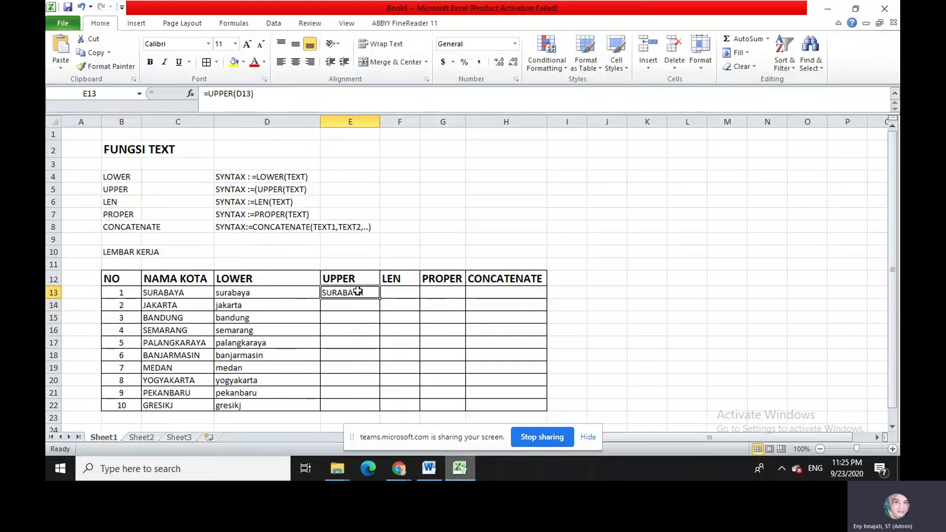
{"action": "left_click_drag", "start_coordinate": [380, 298], "coordinate": [372, 411]}
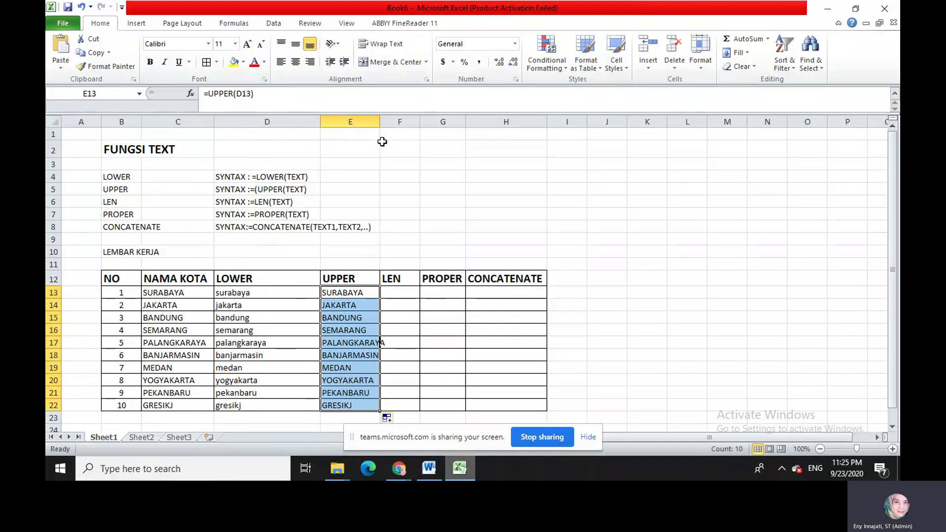
{"action": "double_click", "coordinate": [380, 122]}
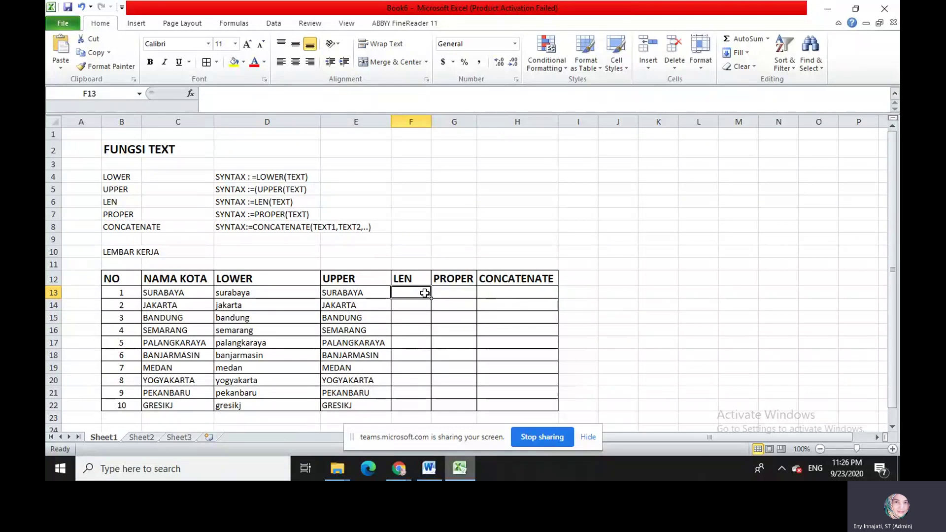
- Enter the formula =LEN(C13) in F13 to count the characters of the first city name
{"action": "type", "text": "=LEN("}
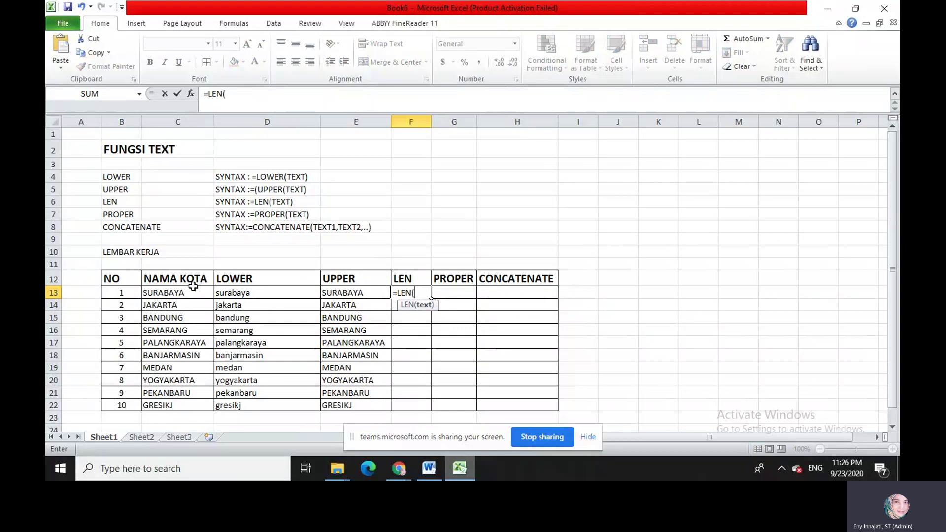
{"action": "left_click", "coordinate": [194, 293]}
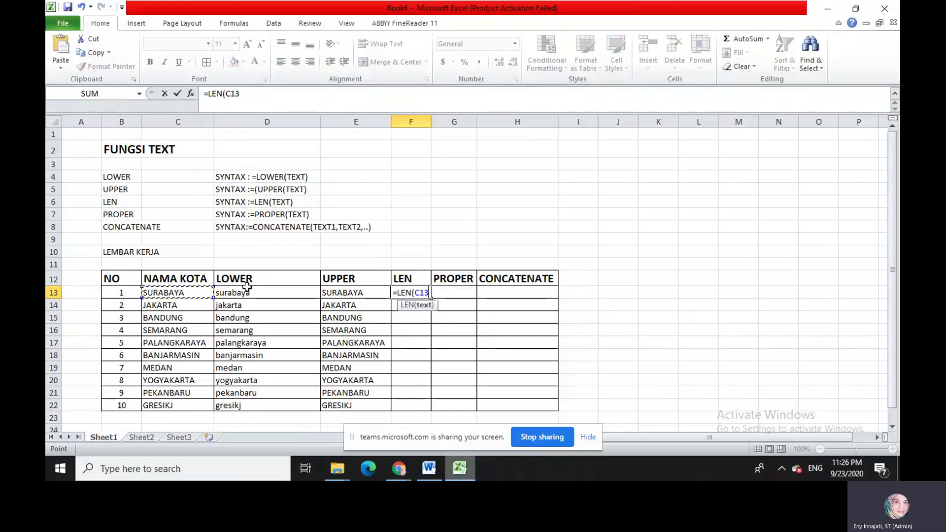
{"action": "key", "text": "Return"}
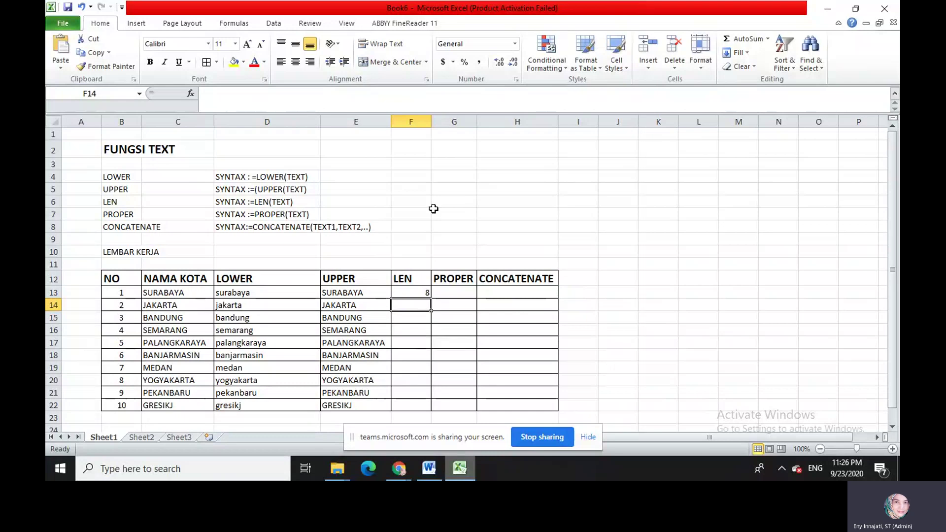
- Copy the LEN formula from F13 down through F22 and widen column F slightly
{"action": "left_click", "coordinate": [409, 293]}
{"action": "left_click_drag", "start_coordinate": [430, 297], "coordinate": [429, 406]}
{"action": "left_click_drag", "start_coordinate": [431, 121], "coordinate": [443, 122]}
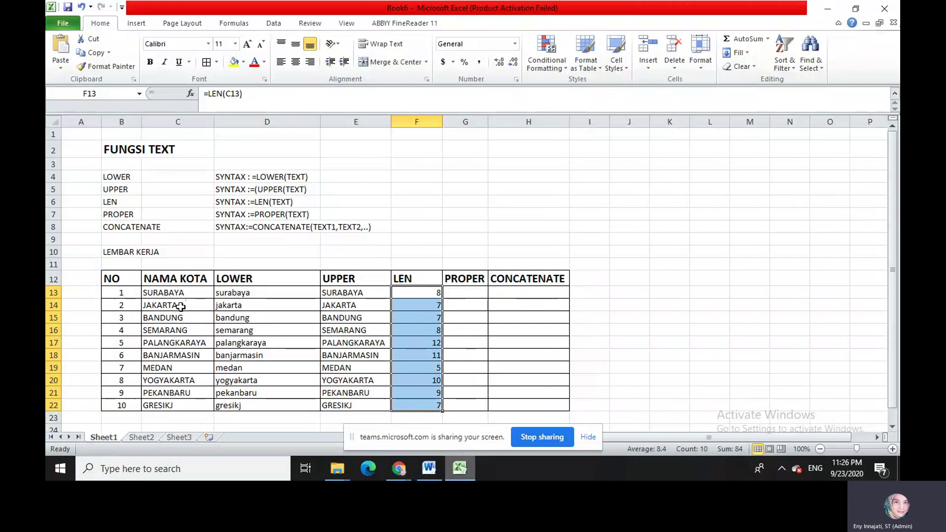
- Change the second city name in C14 to JAKARTA-KOTA
{"action": "left_click", "coordinate": [180, 306]}
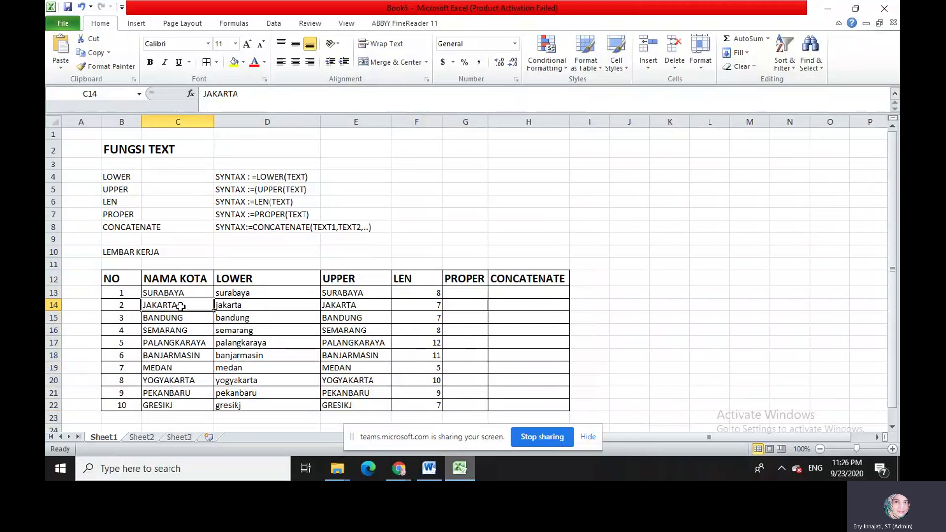
{"action": "left_click", "coordinate": [249, 98]}
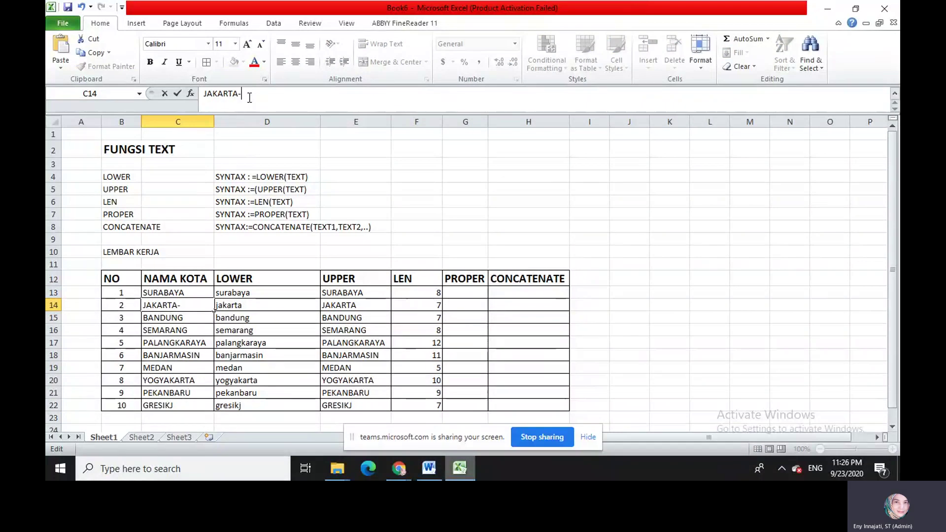
{"action": "type", "text": "KOTA"}
{"action": "key", "text": "Return"}
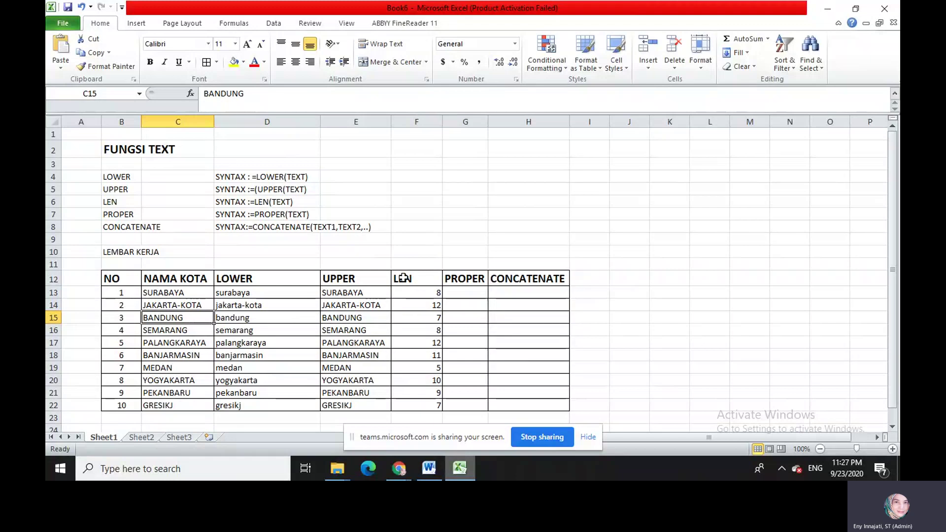
- Enter the formula =PROPER(C13) in G13 to capitalise only the initial letter of the first city name
{"action": "left_click", "coordinate": [473, 295]}
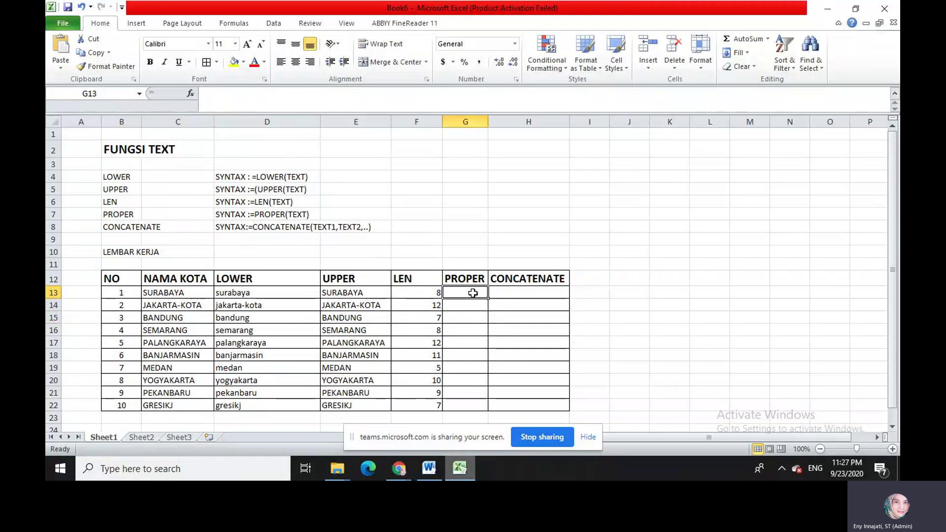
{"action": "type", "text": "="}
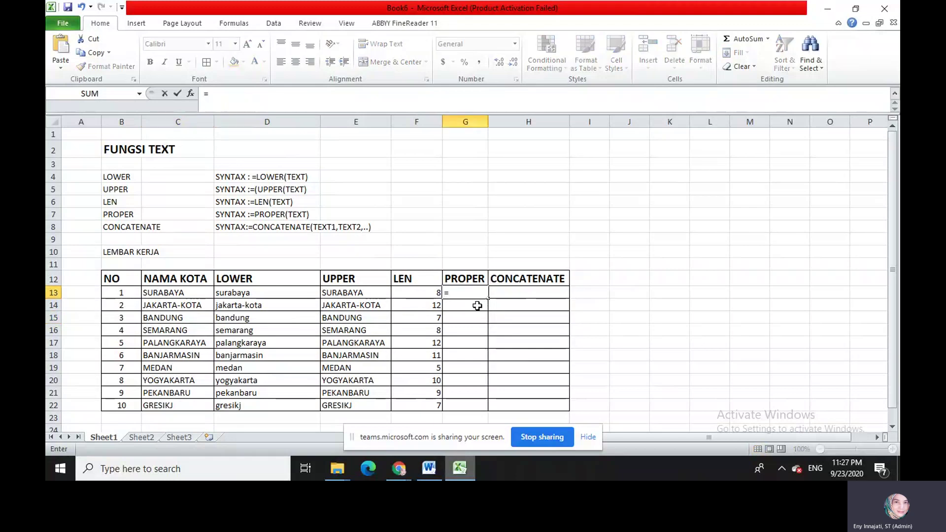
{"action": "type", "text": "PRO"}
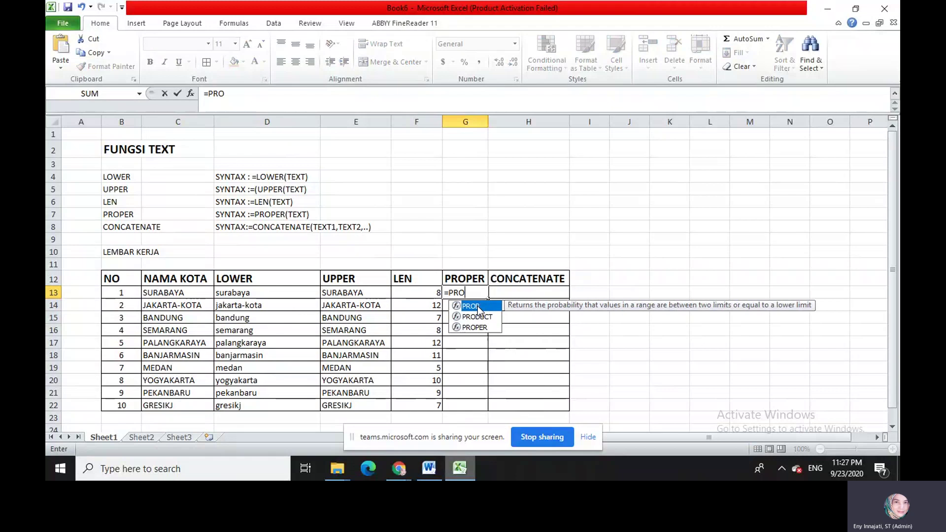
{"action": "type", "text": "PER("}
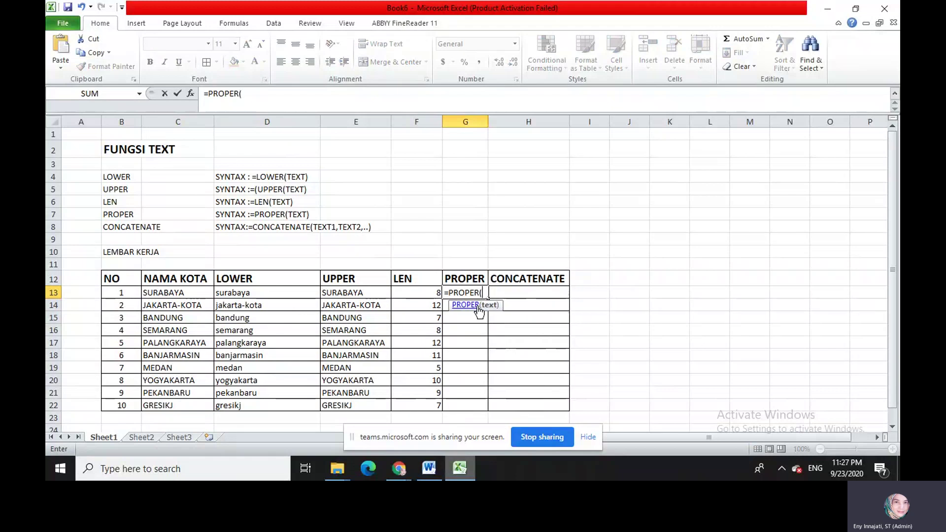
{"action": "left_click", "coordinate": [190, 293]}
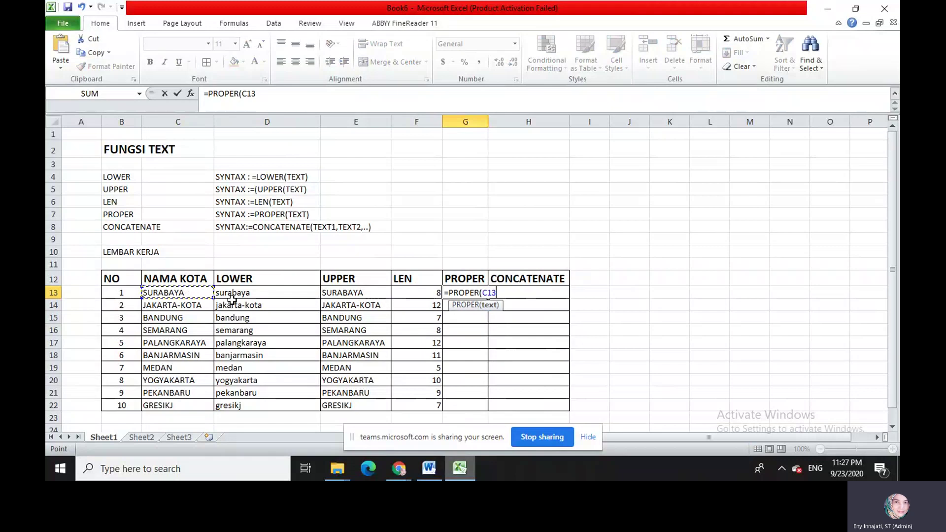
{"action": "type", "text": ")"}
{"action": "key", "text": "Return"}
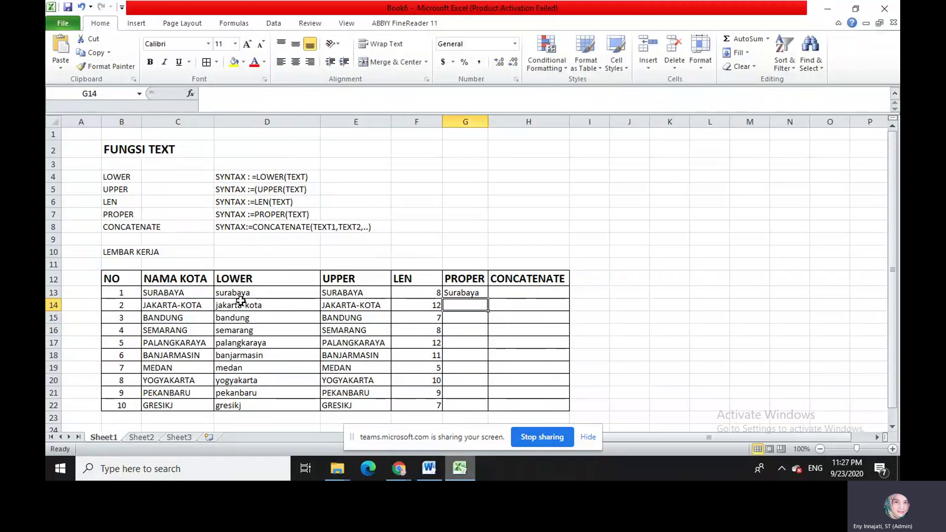
- Copy the PROPER formula from G13 down through G22 and widen column G to fit the longest city names
{"action": "left_click", "coordinate": [469, 292]}
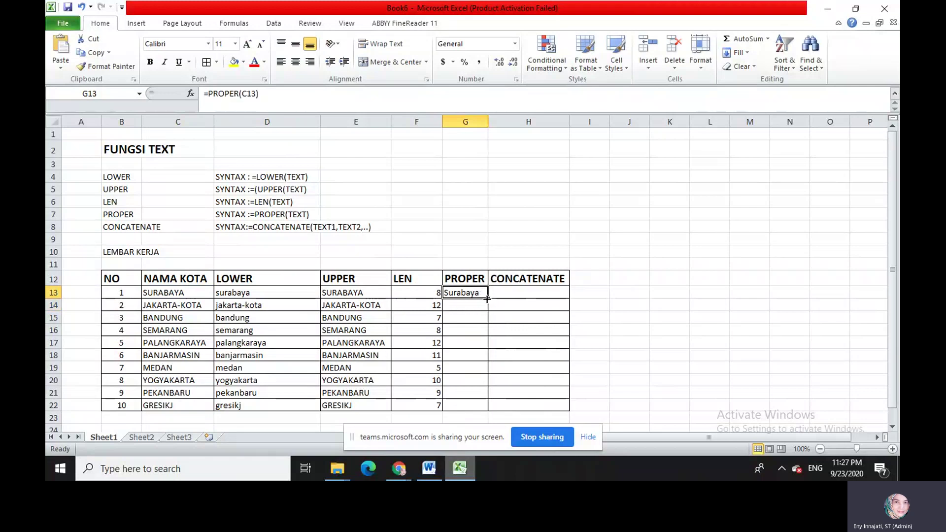
{"action": "left_click_drag", "start_coordinate": [488, 299], "coordinate": [480, 406]}
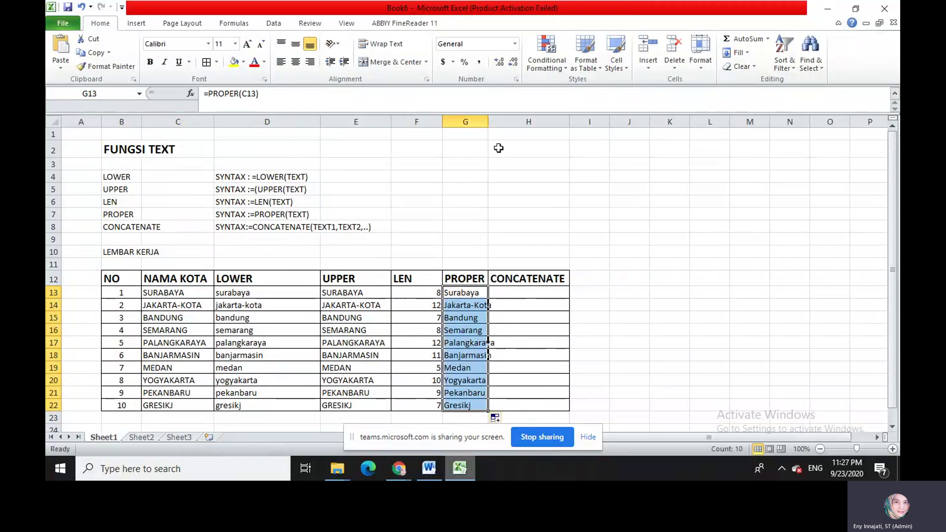
{"action": "left_click_drag", "start_coordinate": [489, 121], "coordinate": [505, 122]}
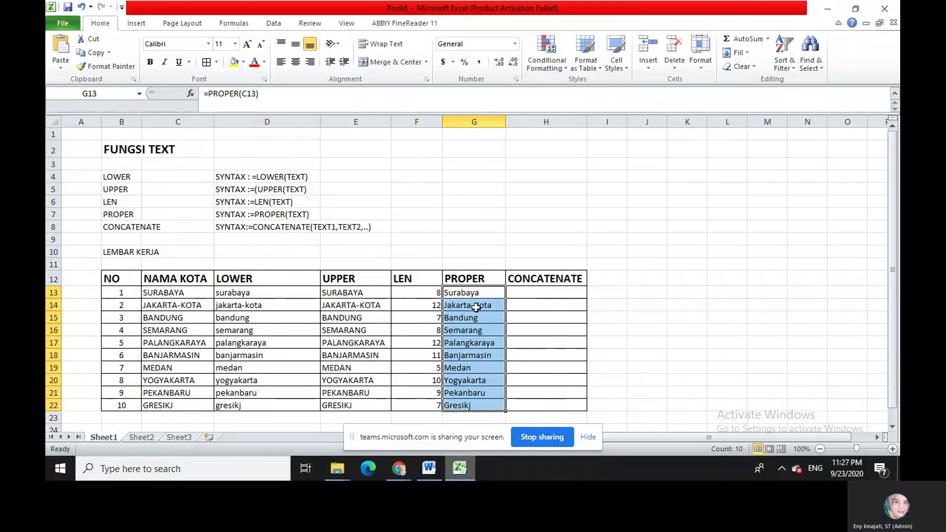
- Enter the formula =CONCATENATE(C13,"-",D13,"&",E13) in H13 to join the first city's name, lowercase and uppercase texts
{"action": "left_click", "coordinate": [550, 295]}
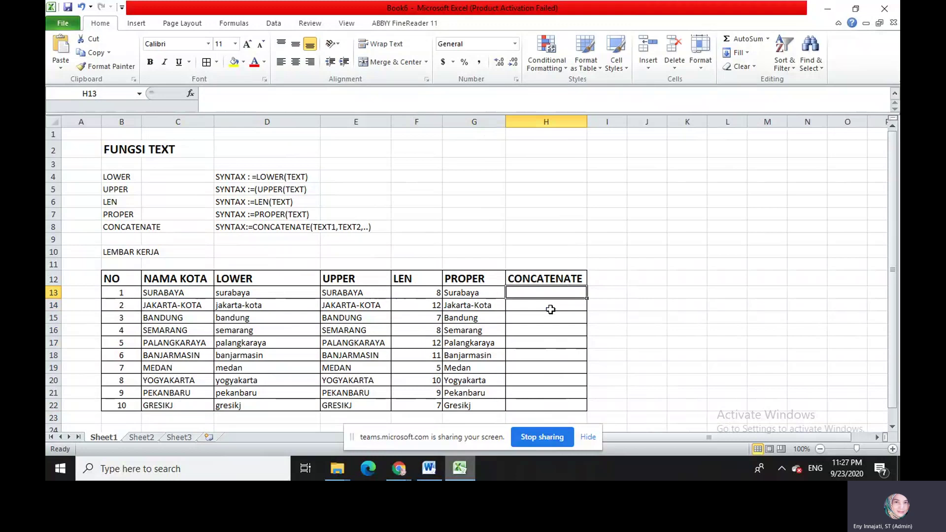
{"action": "type", "text": "="}
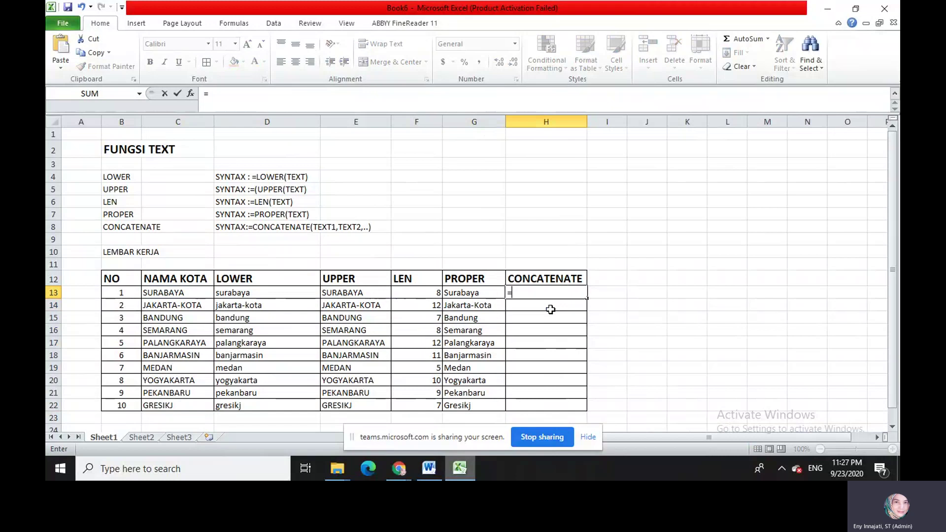
{"action": "type", "text": "CONCA"}
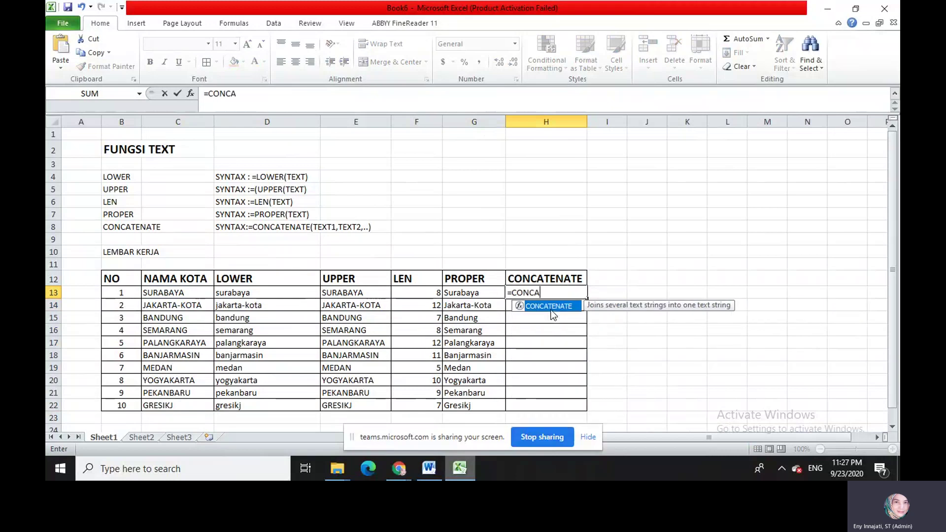
{"action": "type", "text": "TENATE"}
{"action": "double_click", "coordinate": [550, 306]}
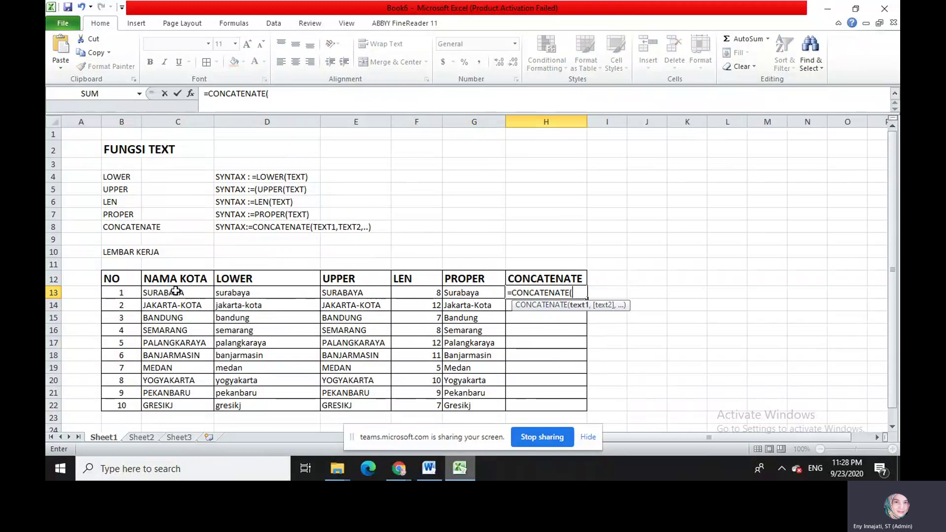
{"action": "left_click", "coordinate": [176, 292]}
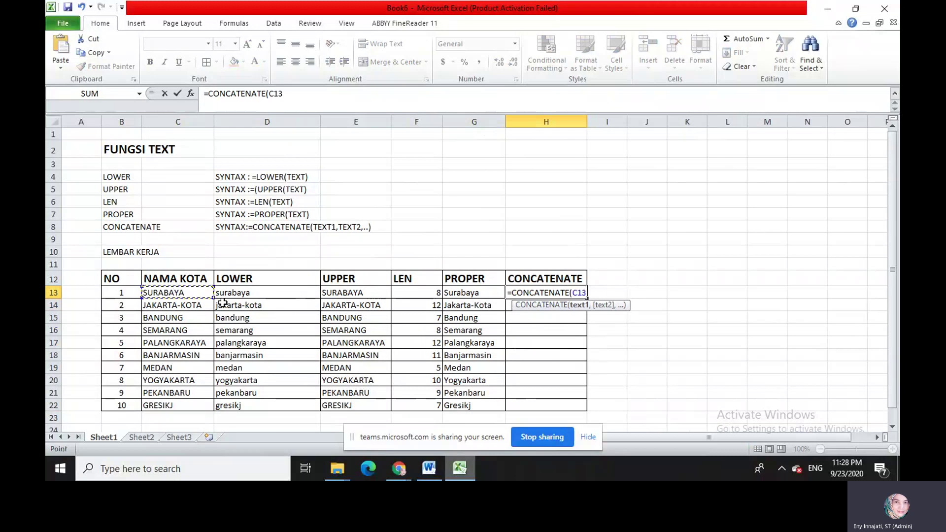
{"action": "type", "text": ",\"-"}
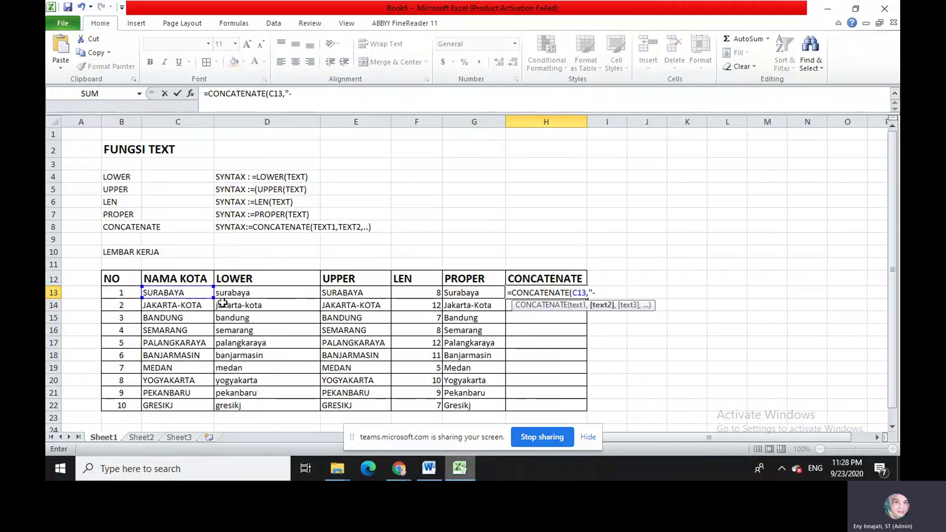
{"action": "type", "text": "\","}
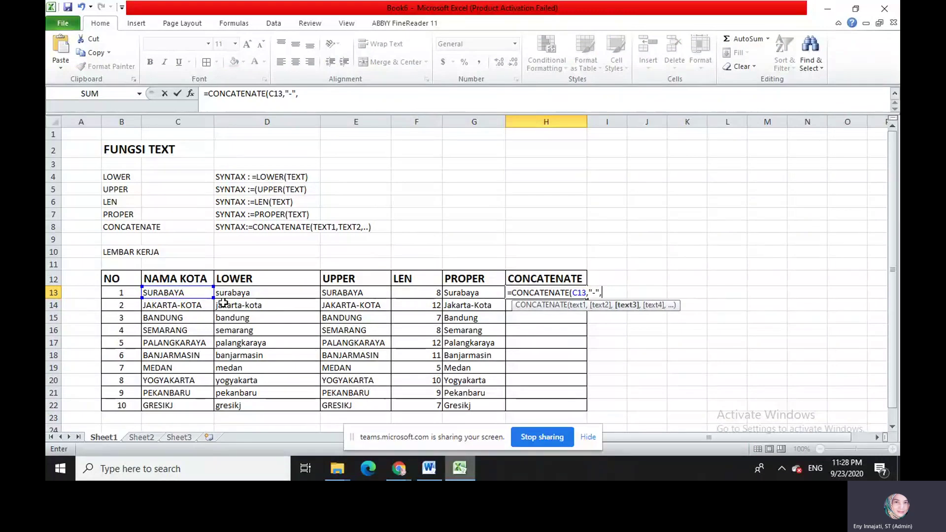
{"action": "left_click", "coordinate": [265, 294]}
{"action": "type", "text": ","}
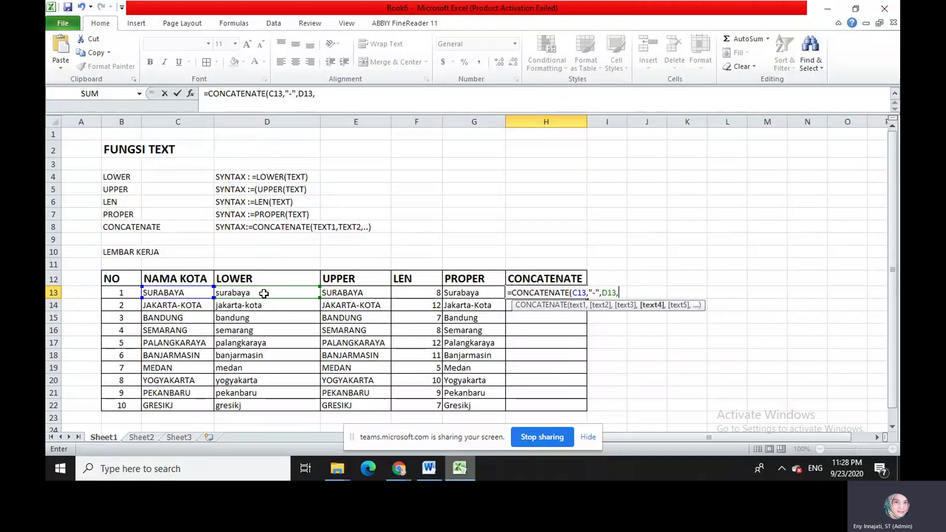
{"action": "type", "text": "\""}
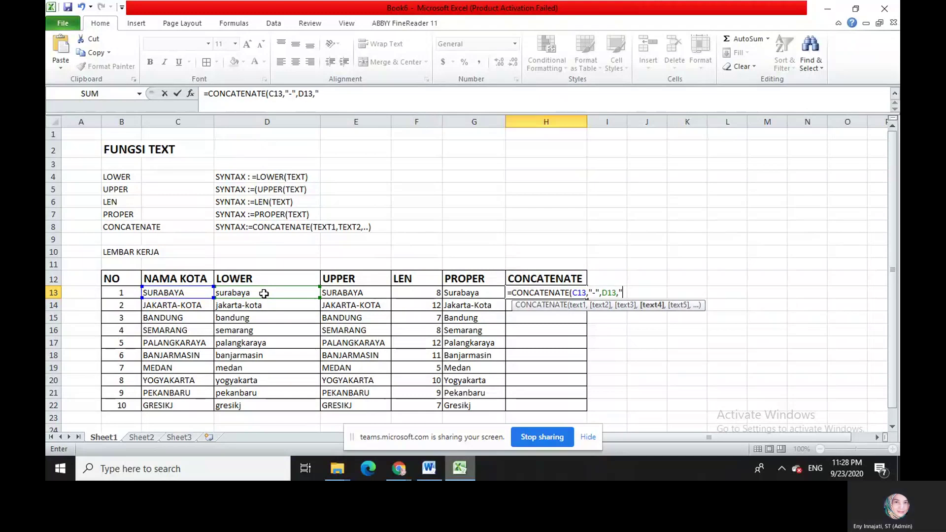
{"action": "type", "text": "&\","}
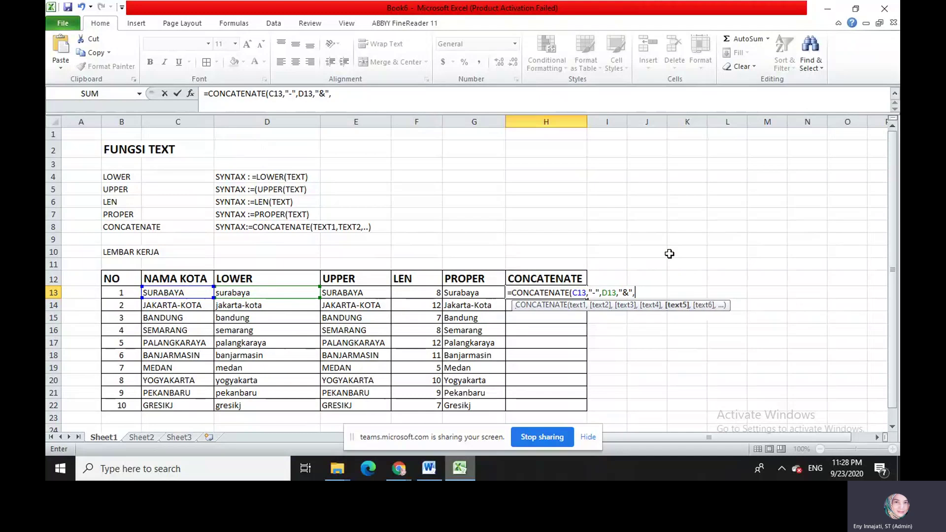
{"action": "left_click", "coordinate": [374, 294]}
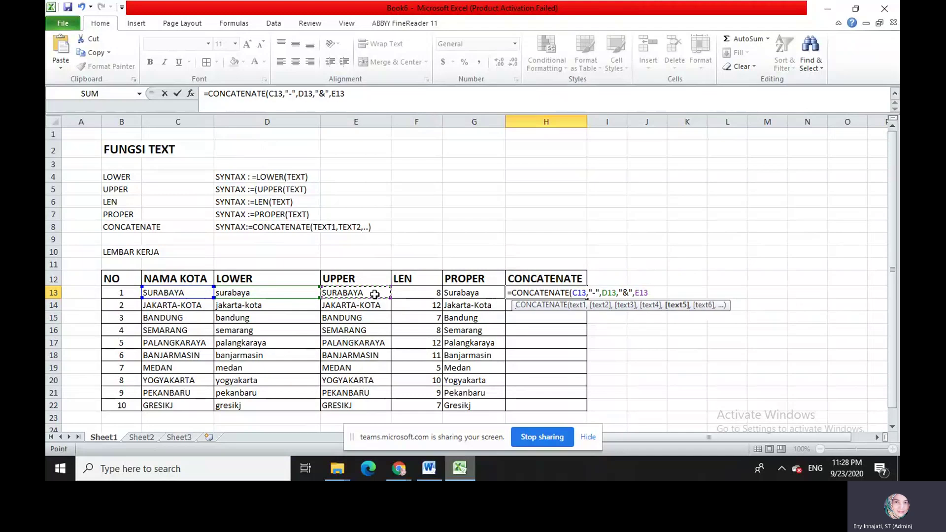
{"action": "type", "text": ")"}
{"action": "key", "text": "Return"}
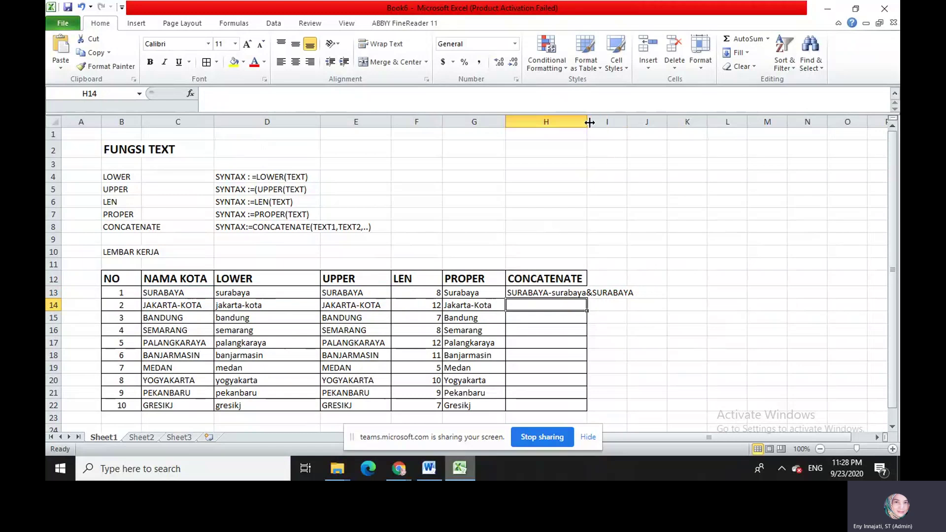
- Copy the CONCATENATE formula from H13 down through H22 and autofit column H to the joined texts
{"action": "double_click", "coordinate": [588, 121]}
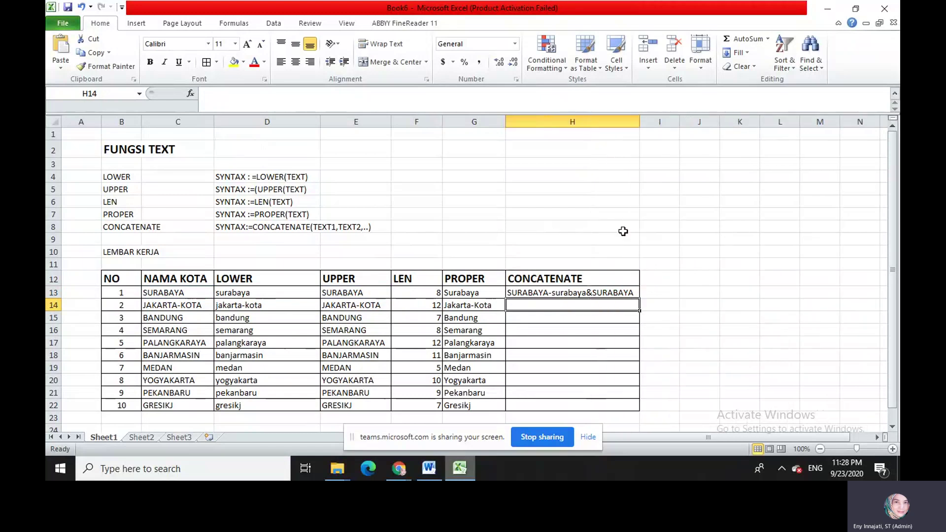
{"action": "left_click", "coordinate": [575, 294]}
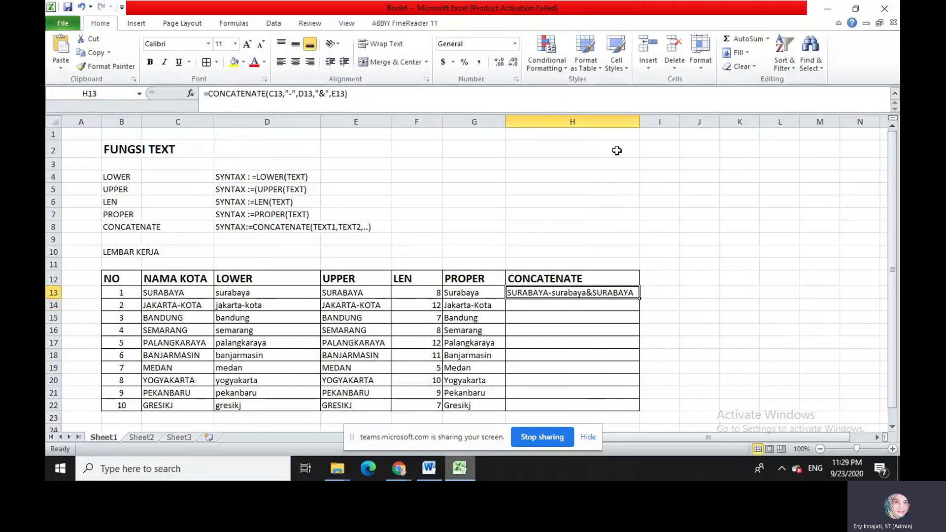
{"action": "left_click_drag", "start_coordinate": [639, 298], "coordinate": [639, 407]}
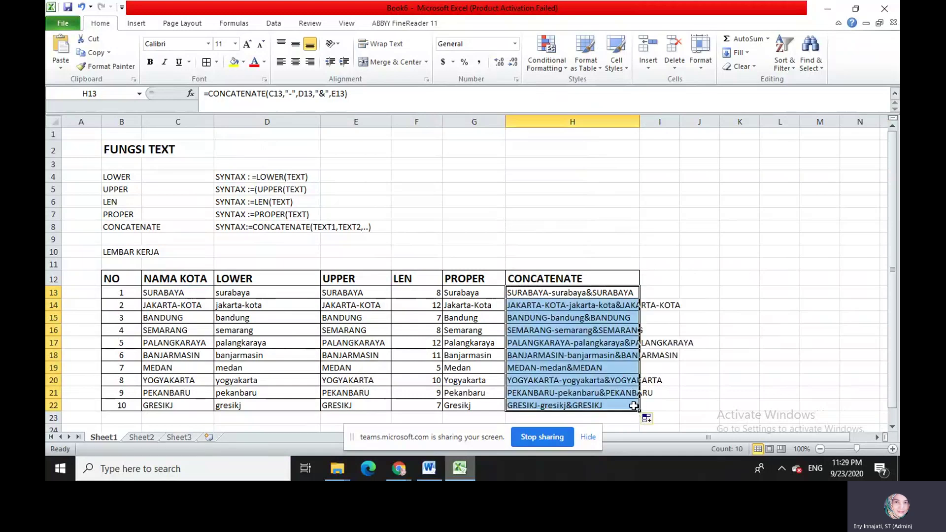
{"action": "double_click", "coordinate": [640, 122]}
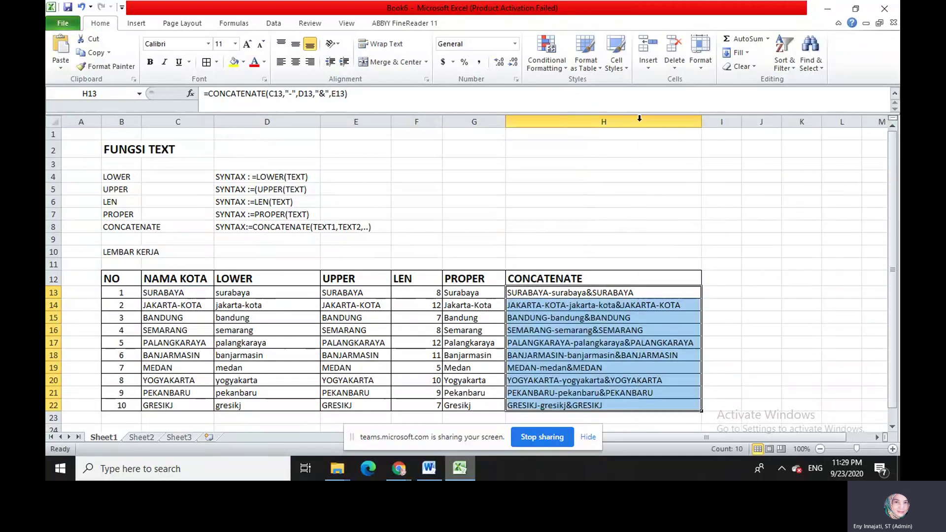
- Examine the cell references and separators in the CONCATENATE formula in H13, discarding any edits
{"action": "left_click", "coordinate": [587, 293]}
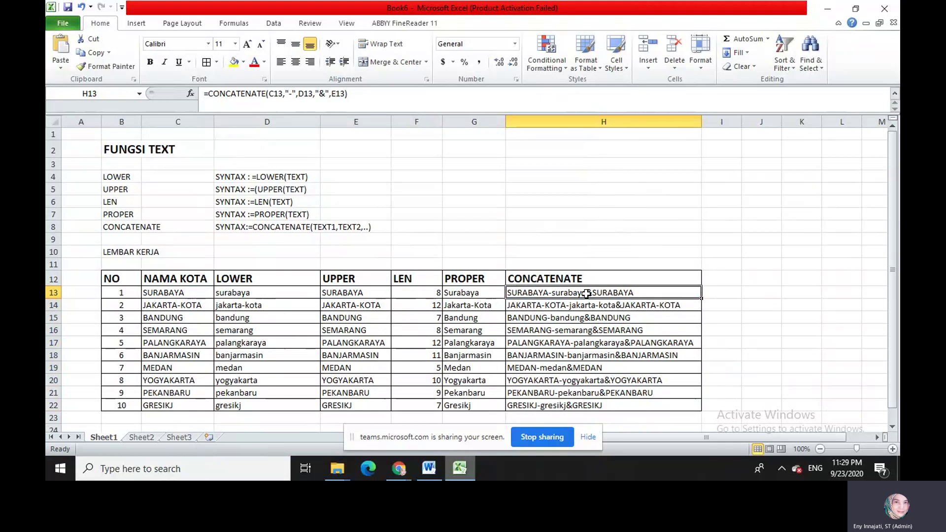
{"action": "left_click", "coordinate": [275, 94]}
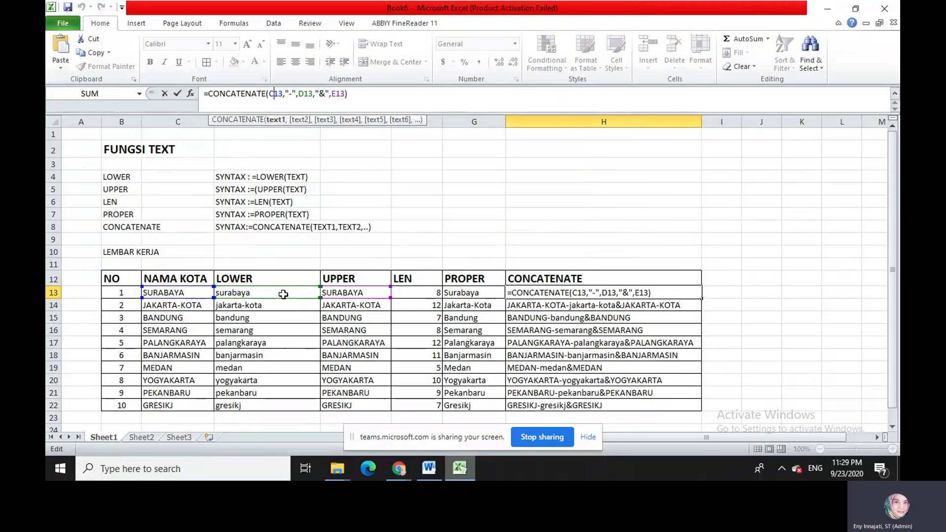
{"action": "left_click", "coordinate": [629, 292]}
{"action": "left_click", "coordinate": [622, 318]}
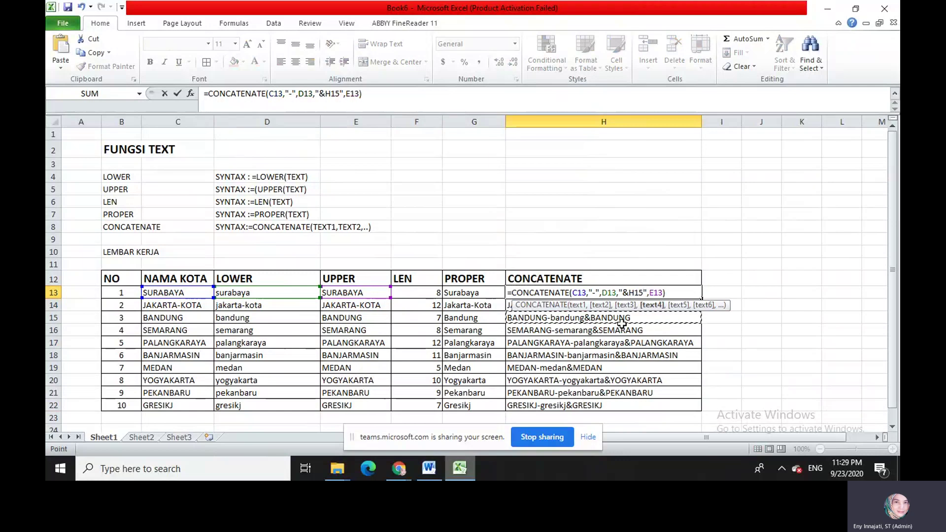
{"action": "key", "text": "Escape"}
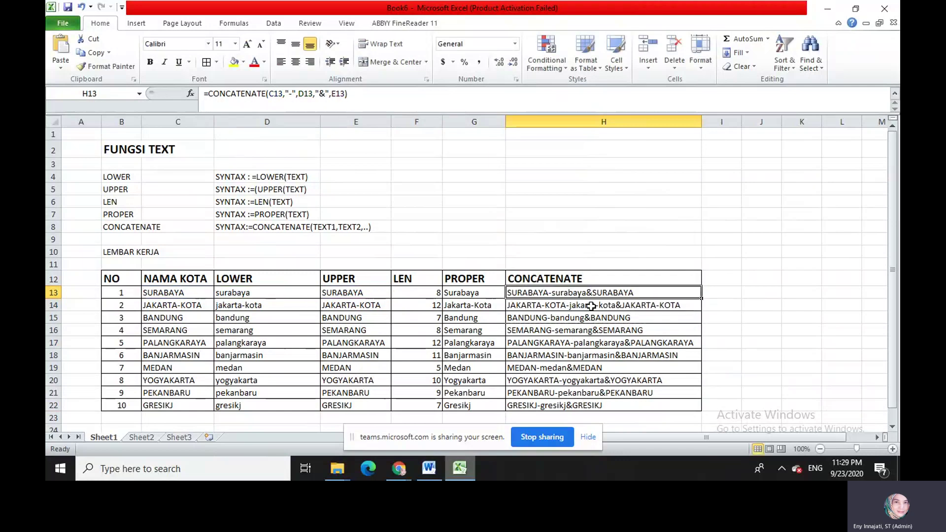